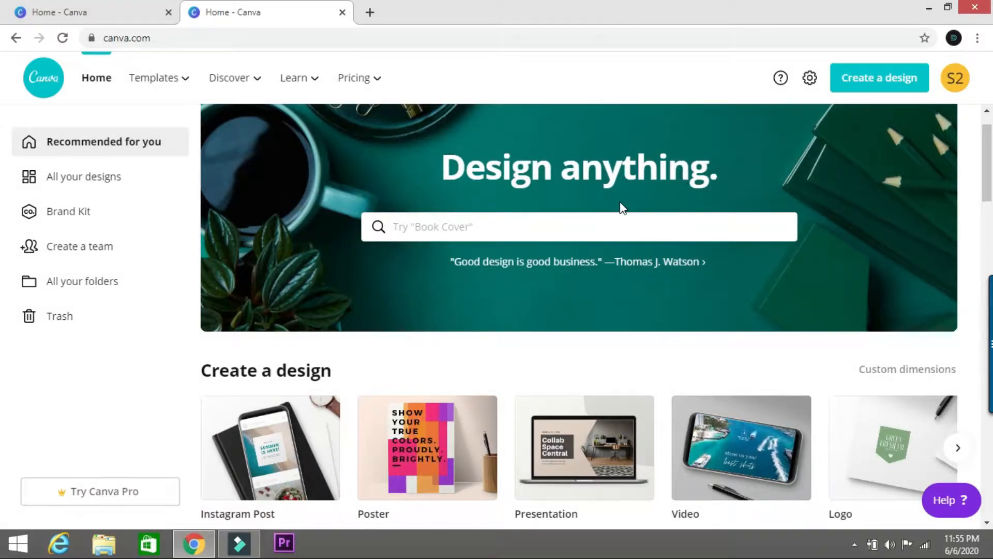
Look through the home page's design types, including logo, Facebook post, infographic and invitation, and the existing designs.
scroll(607, 182, "down", 4)
scroll(606, 188, "down", 3)
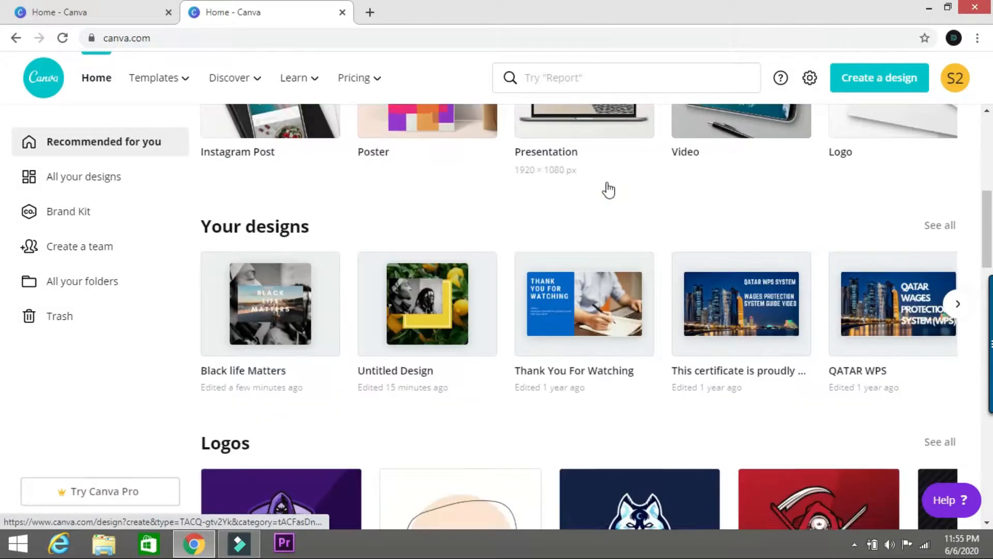
scroll(605, 188, "up", 2)
scroll(609, 191, "up", 2)
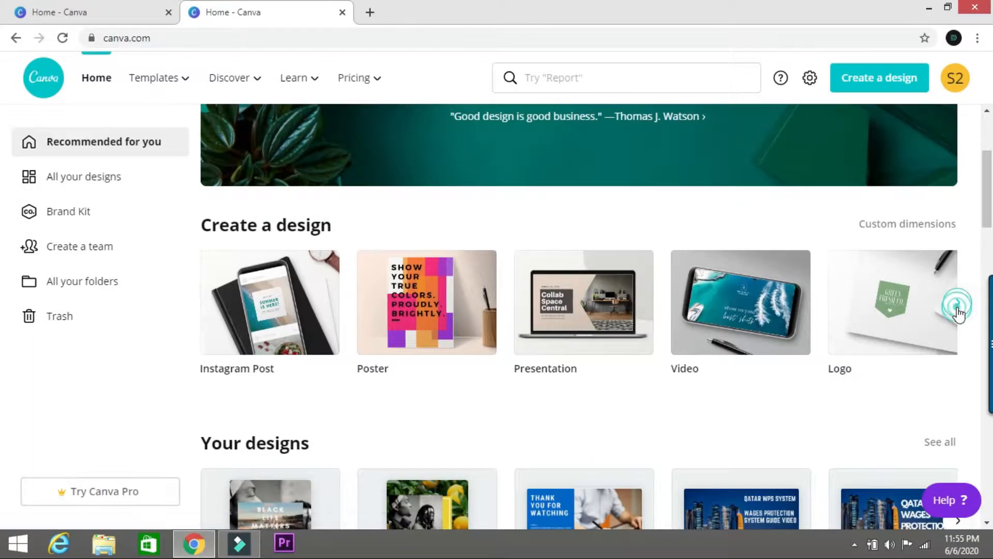
left_click(958, 303)
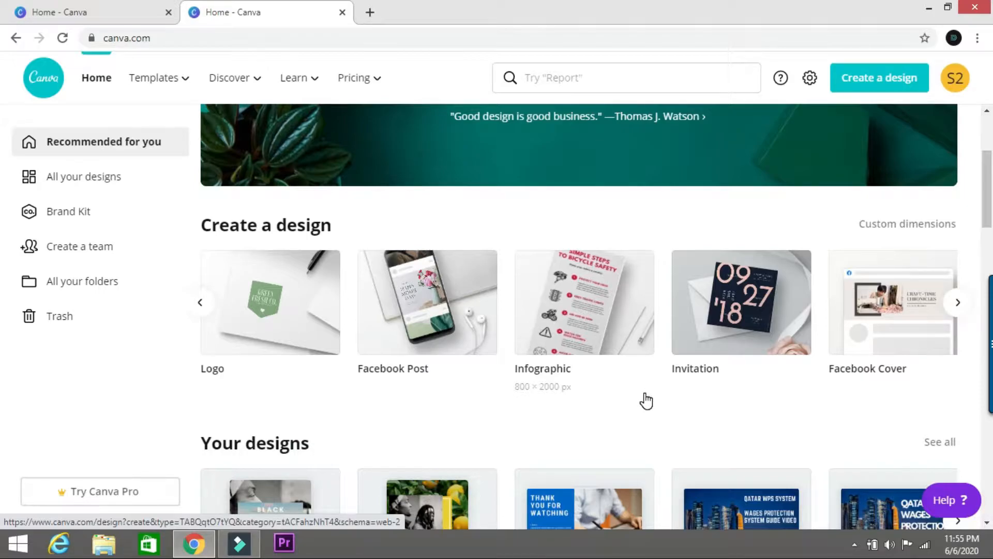
scroll(269, 262, "down", 3)
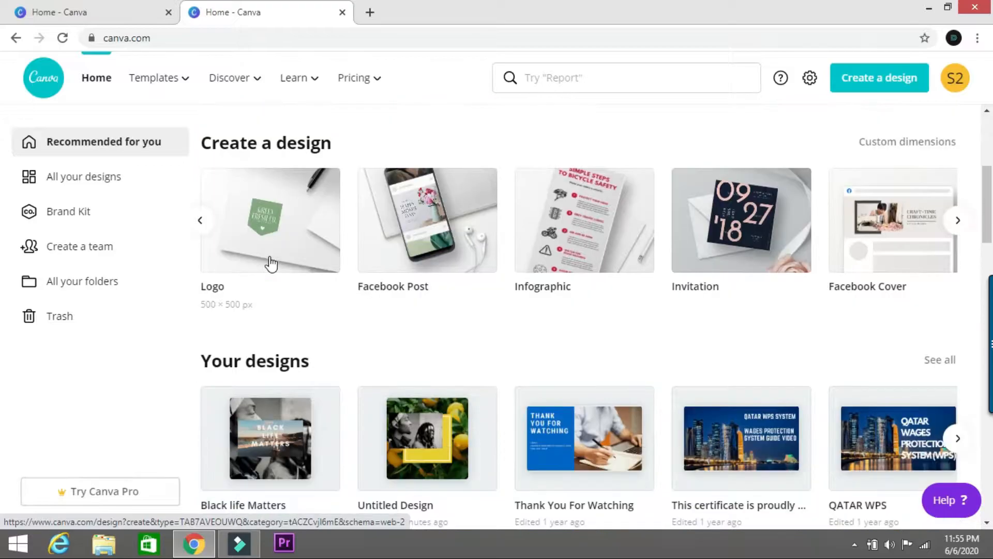
scroll(270, 262, "up", 3)
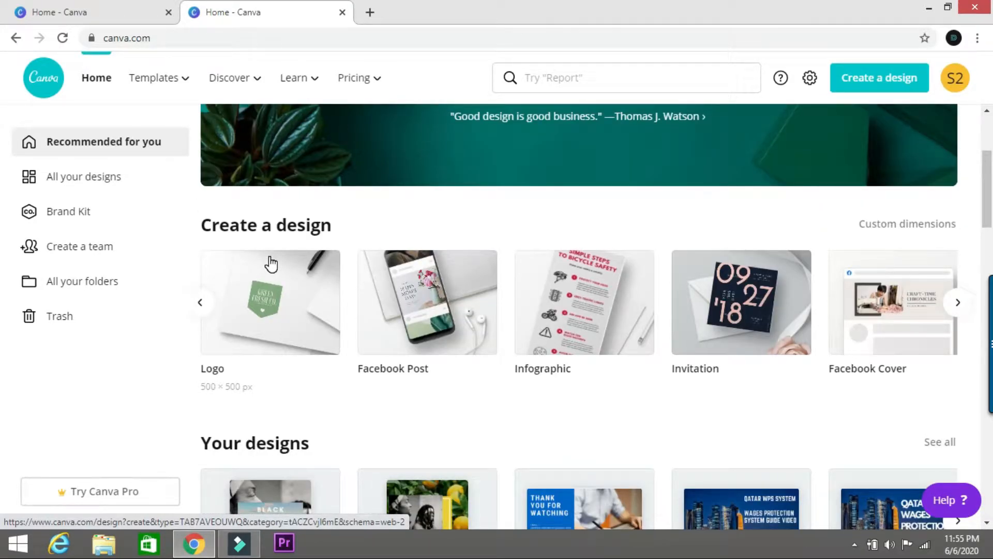
scroll(270, 264, "down", 1)
scroll(270, 263, "up", 1)
scroll(299, 339, "down", 1)
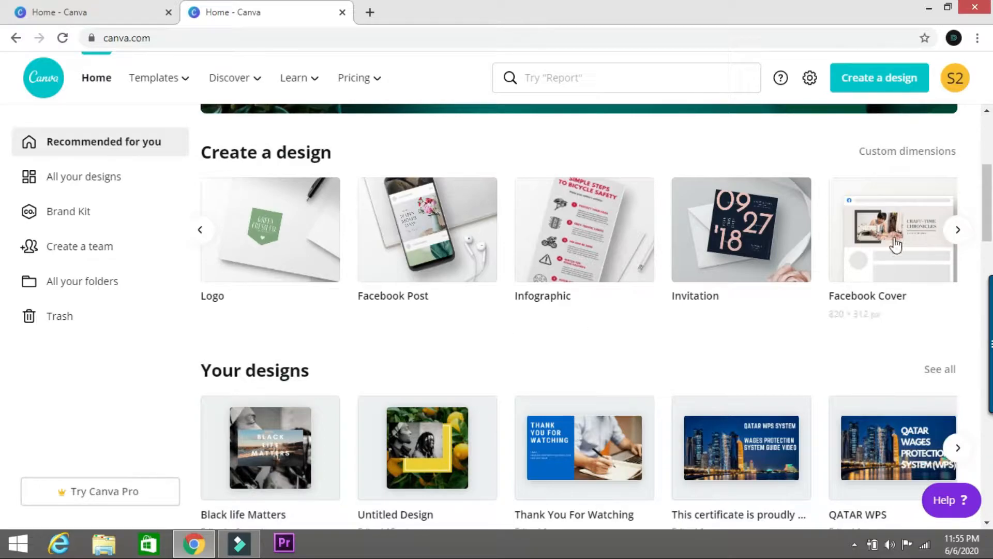
scroll(672, 280, "up", 5)
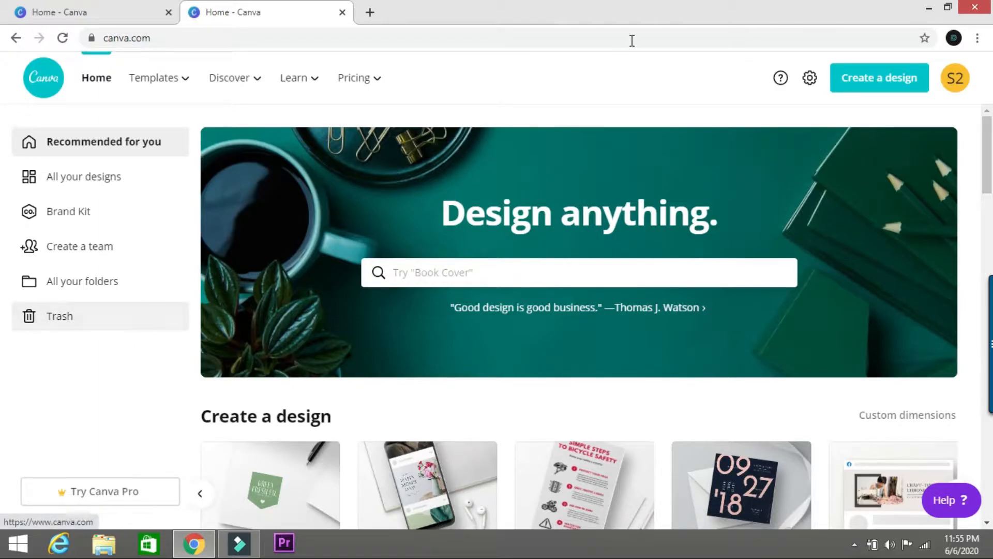
Create a new Instagram Post design and apply the Coronavirus template reading "During a crisis. Talk to people you trust.".
left_click(854, 87)
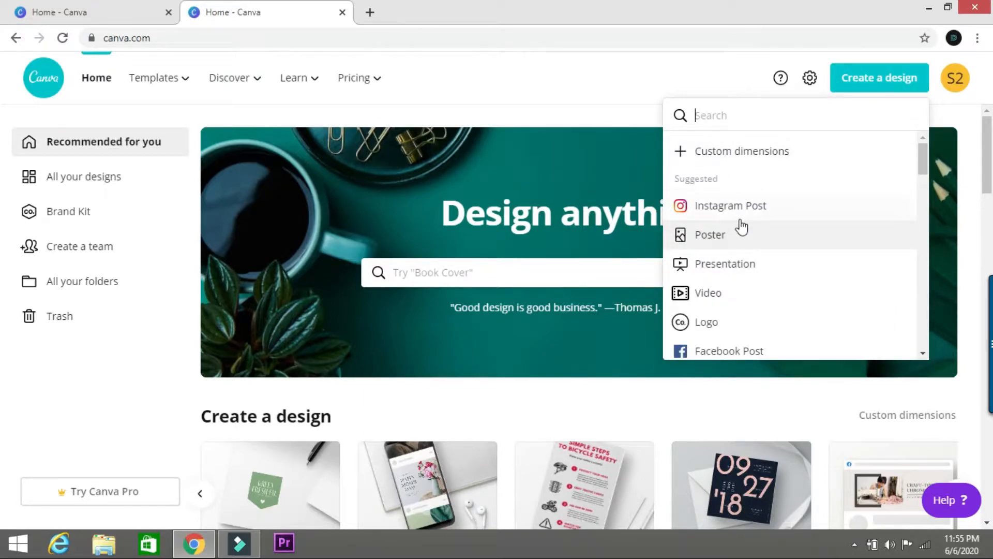
left_click(709, 209)
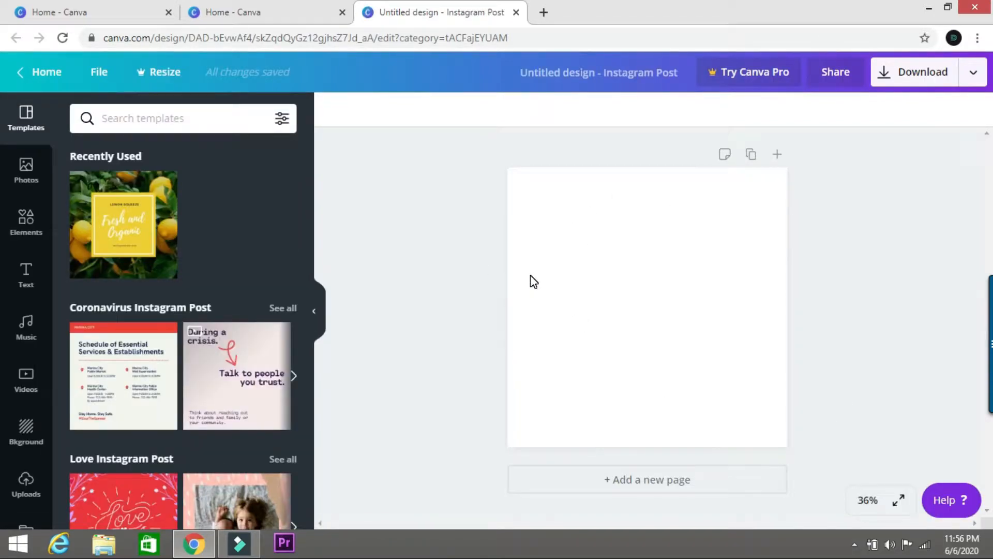
scroll(274, 323, "down", 2)
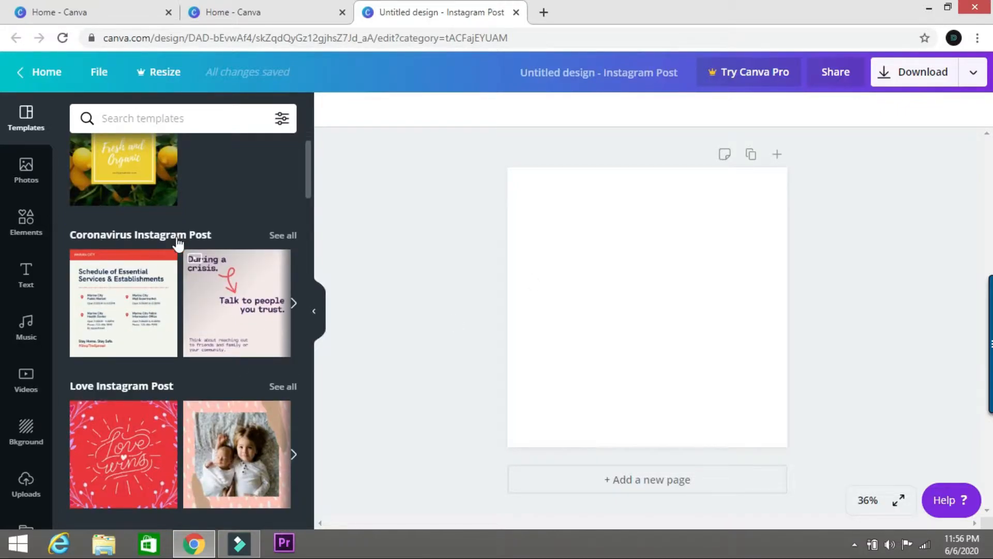
scroll(262, 313, "down", 1)
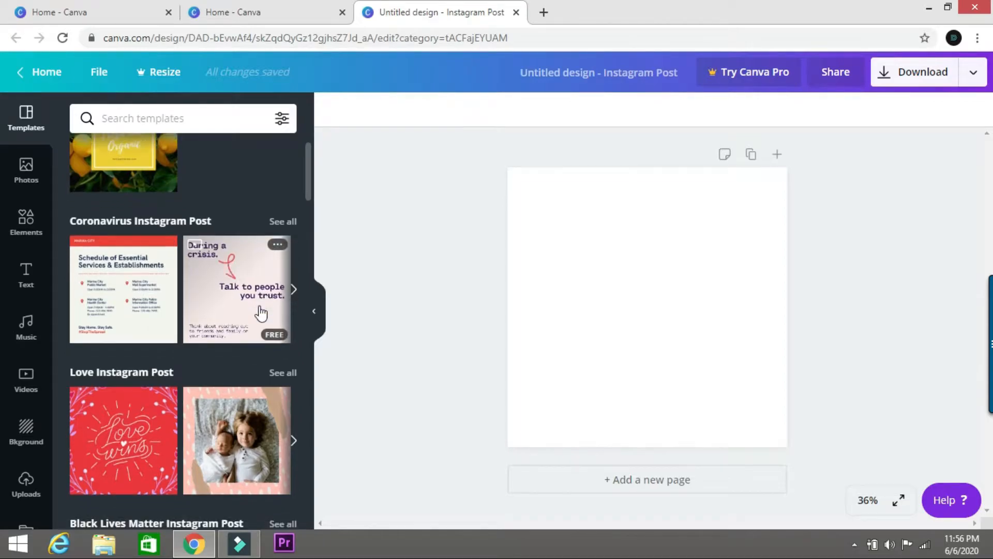
scroll(261, 312, "down", 1)
scroll(260, 311, "up", 3)
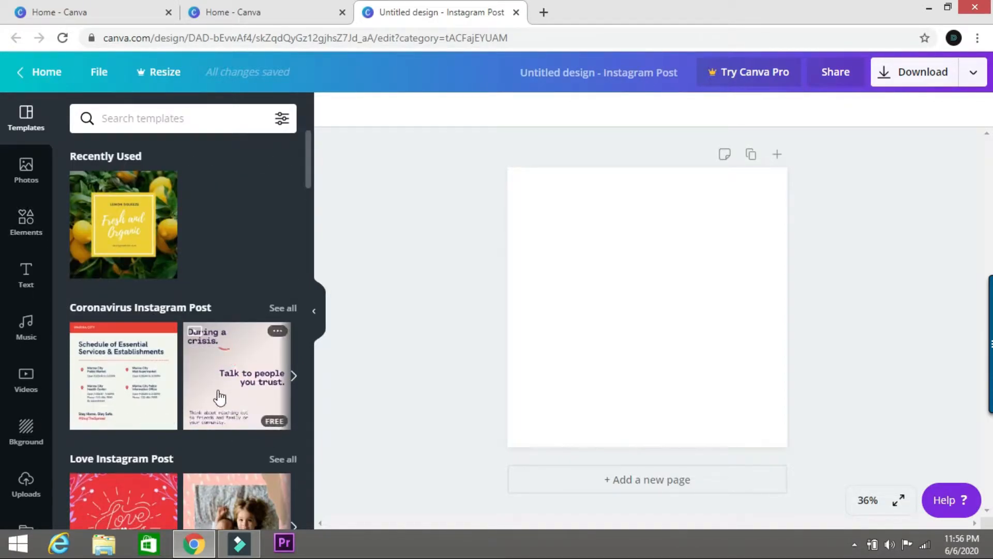
mouse_move(239, 543)
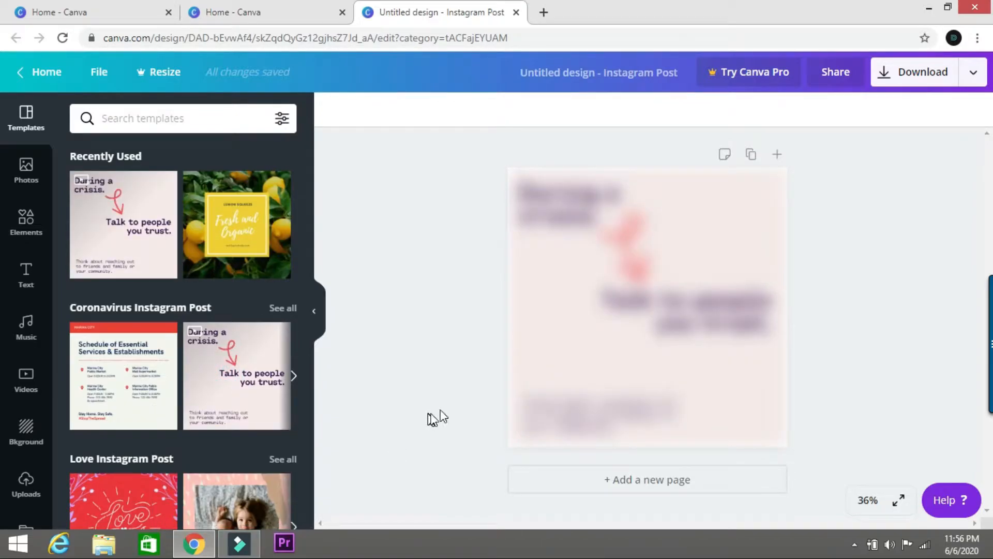
Change the headline to "During a crisis UK." and widen its text box so "UK." fits on the second line.
left_click(589, 207)
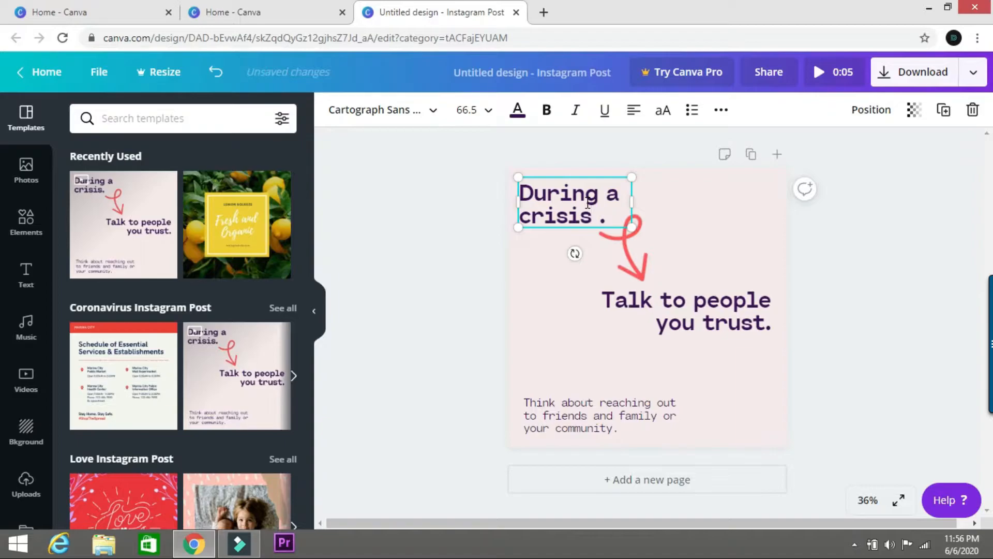
type("UK")
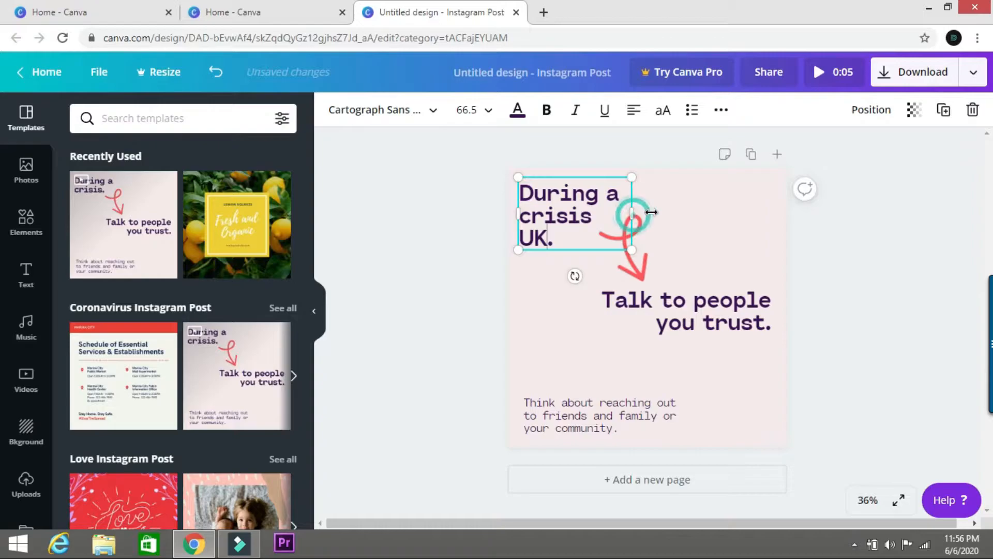
left_click_drag(633, 215, 650, 215)
left_click(867, 326)
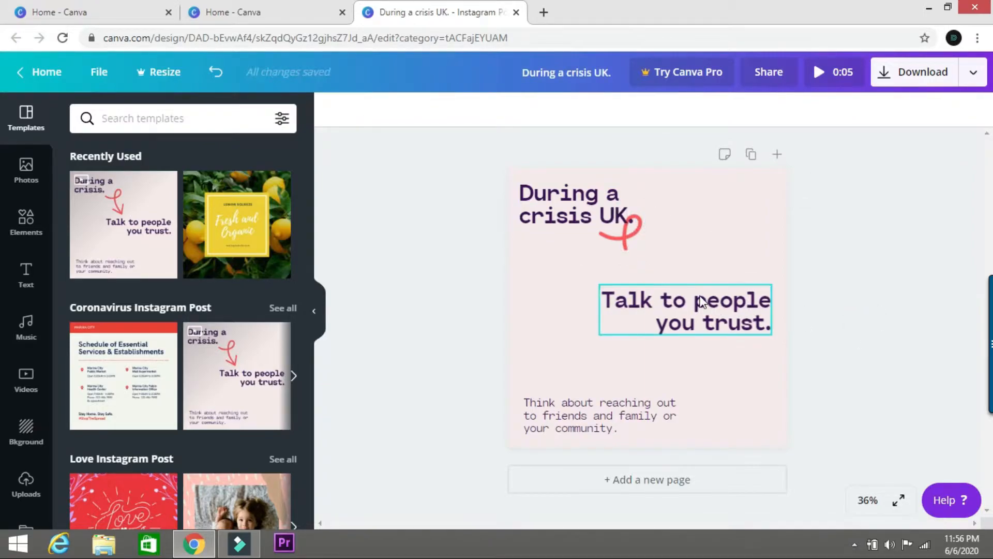
Look over the available text styles and font combinations, and the trending stock photos.
left_click(29, 278)
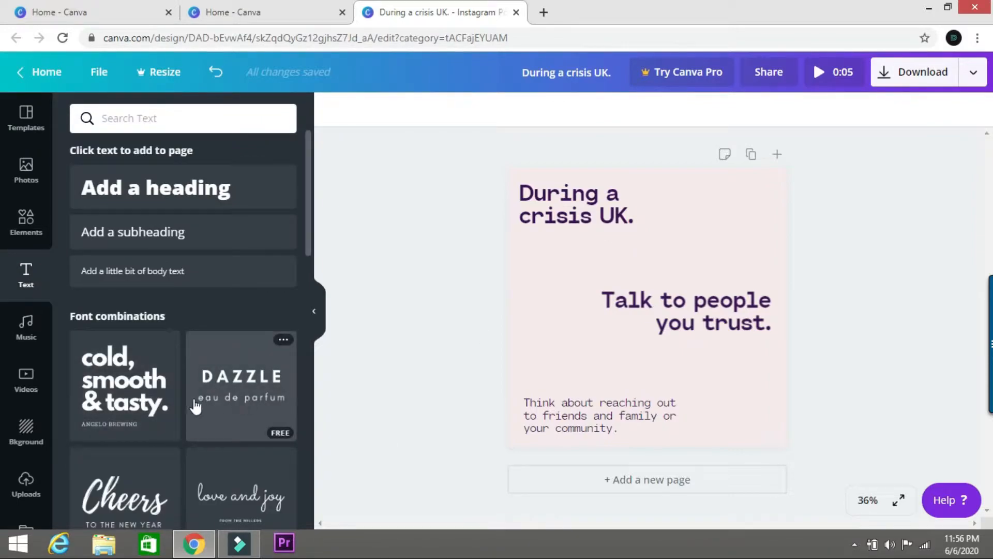
left_click(27, 182)
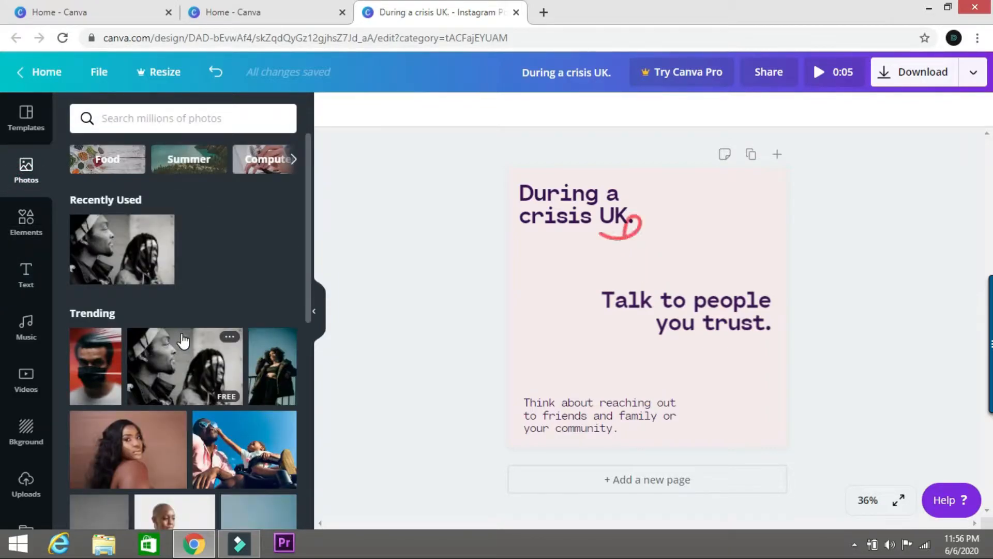
scroll(182, 340, "down", 5)
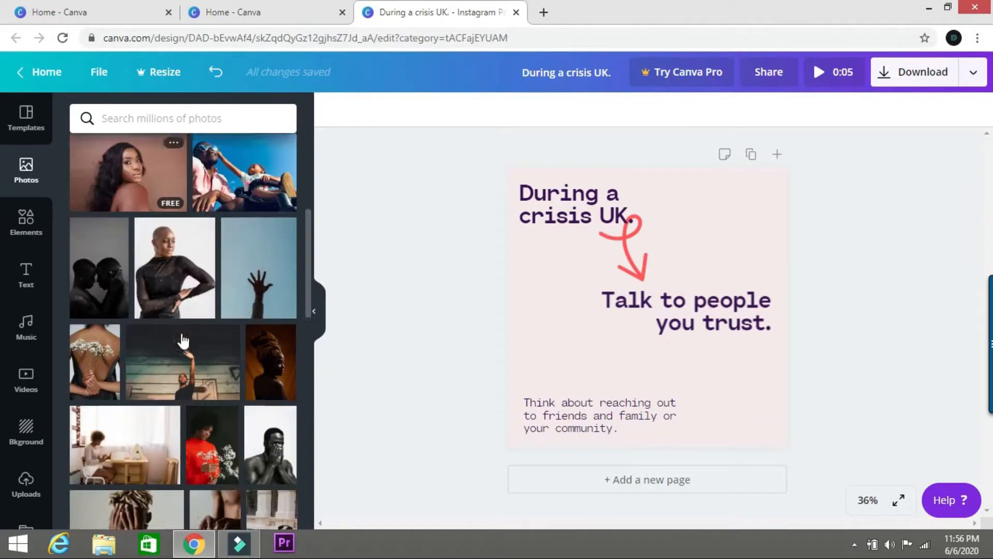
scroll(183, 341, "down", 6)
scroll(183, 341, "up", 12)
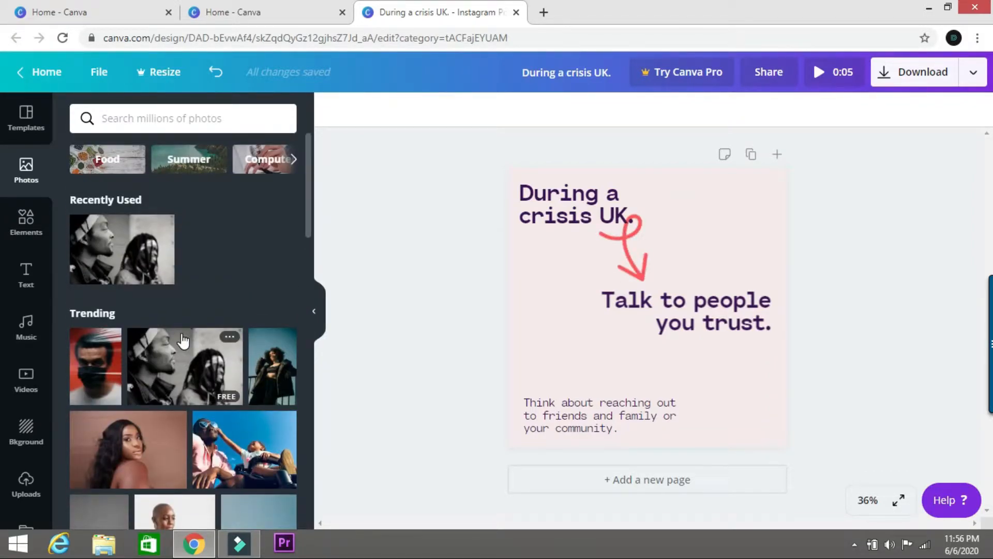
Browse the stock photos in the Computer category and its desktop subcategory.
left_click(263, 161)
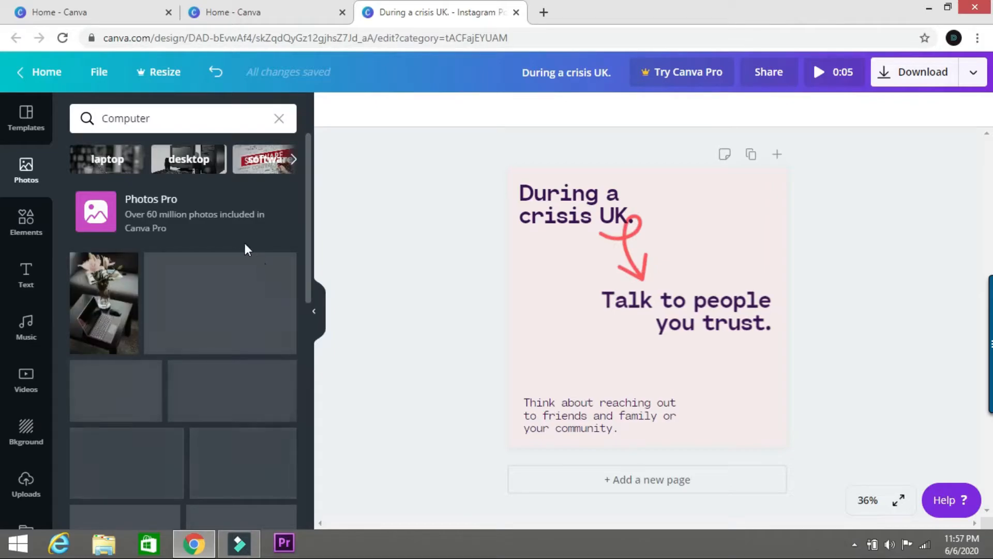
left_click(180, 162)
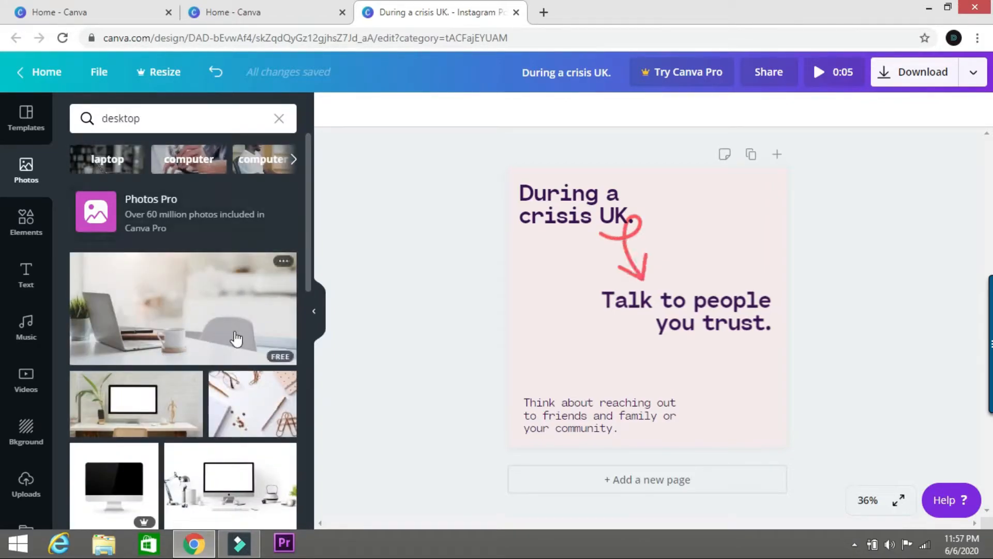
scroll(233, 320, "down", 3)
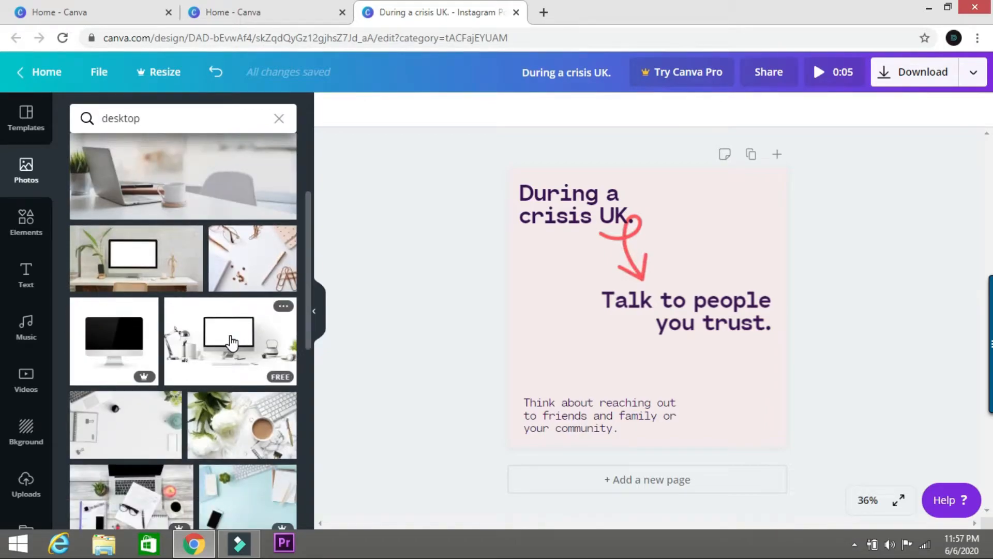
scroll(232, 343, "down", 5)
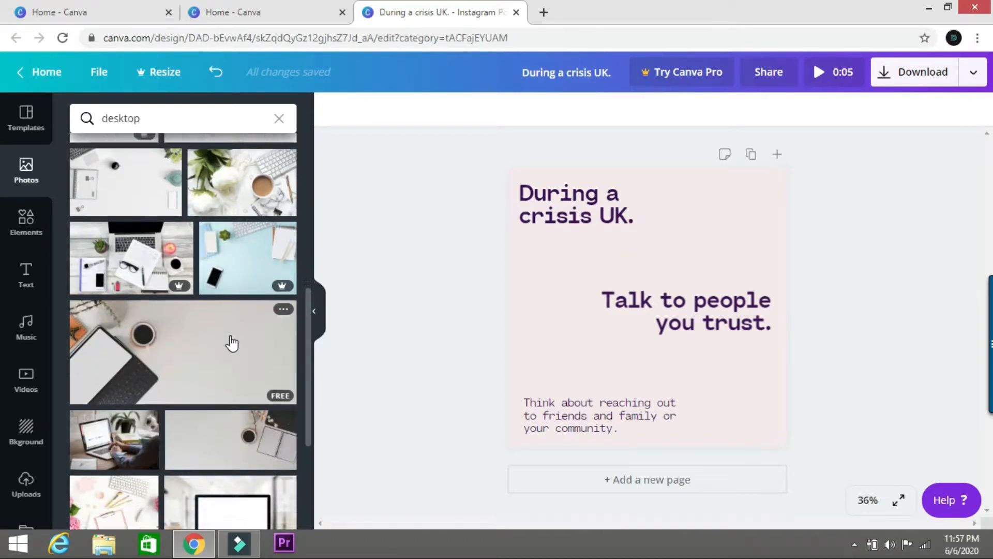
scroll(177, 310, "down", 4)
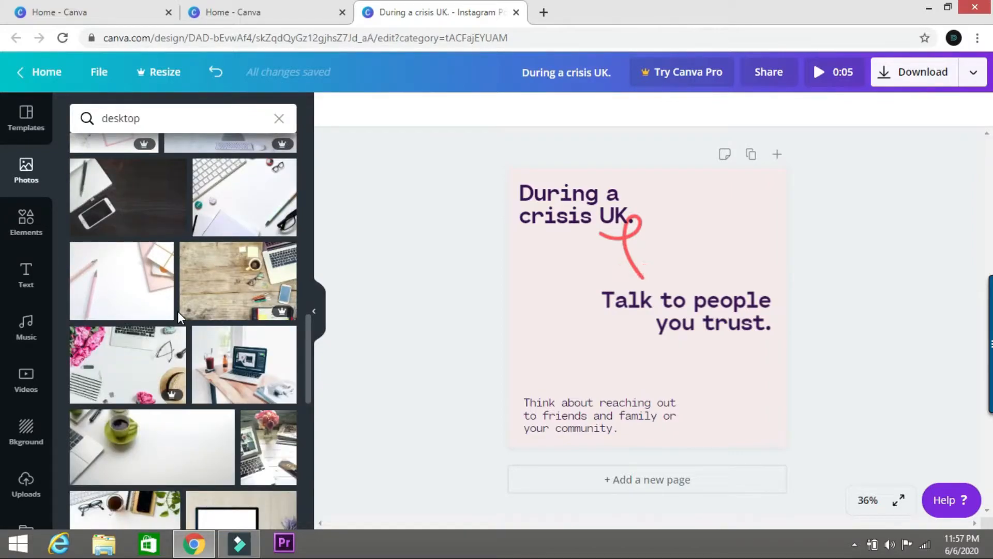
scroll(178, 312, "down", 7)
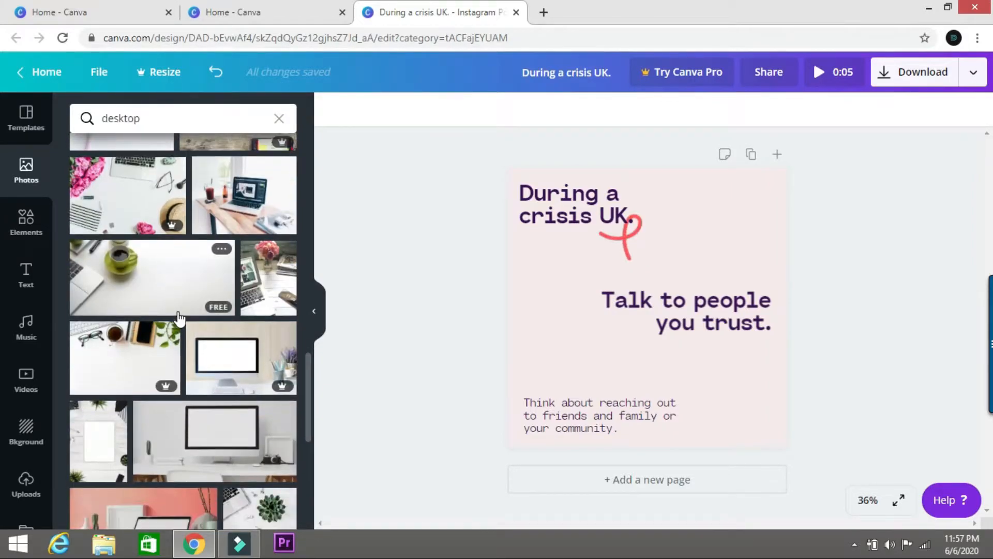
scroll(129, 403, "up", 3)
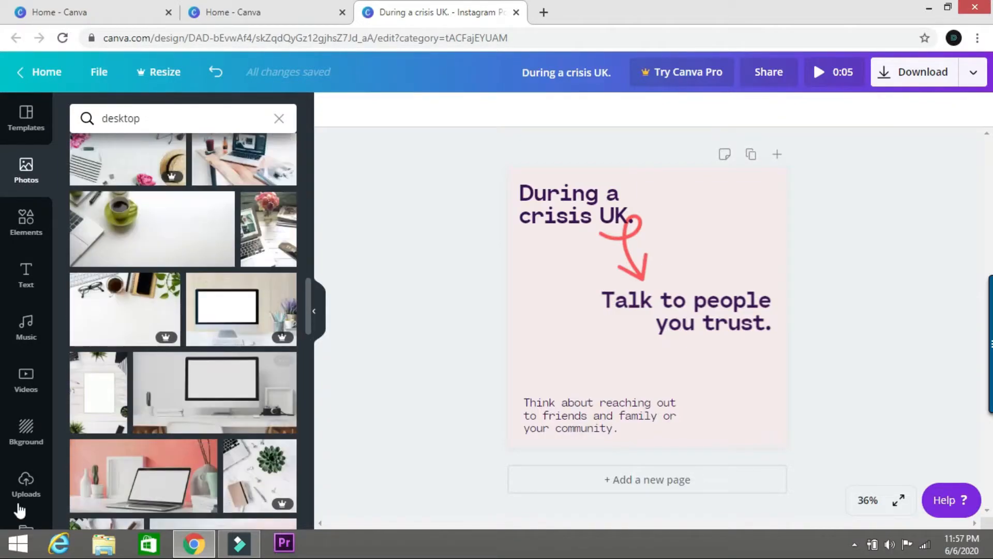
Upload "image 9 - mobile.jpg" from the "Remove background" folder on the Desktop.
left_click(31, 485)
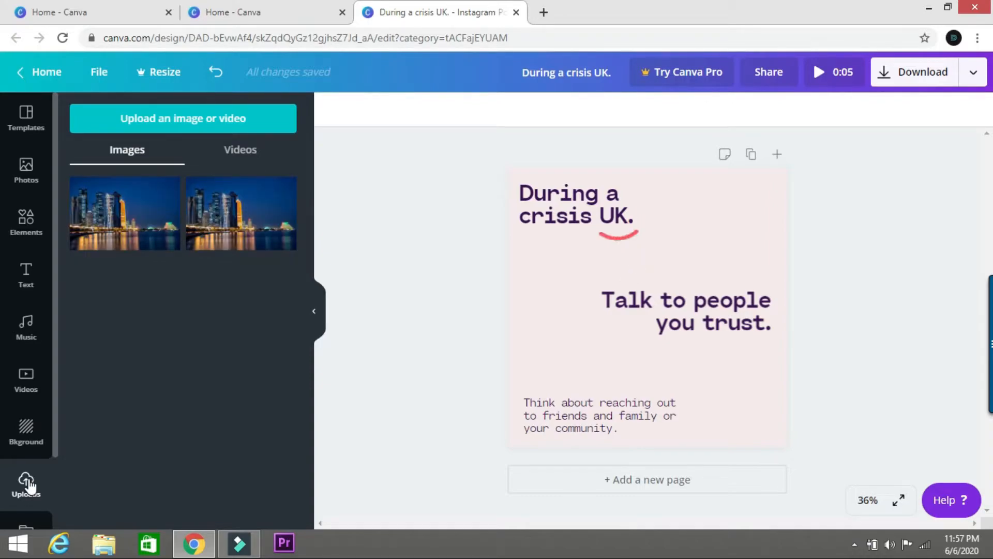
left_click(151, 117)
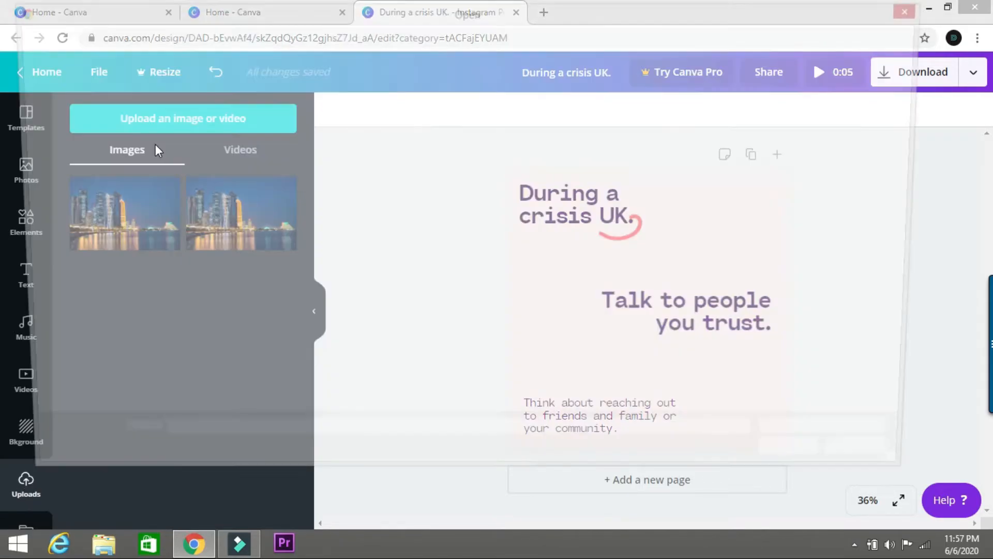
left_click(58, 103)
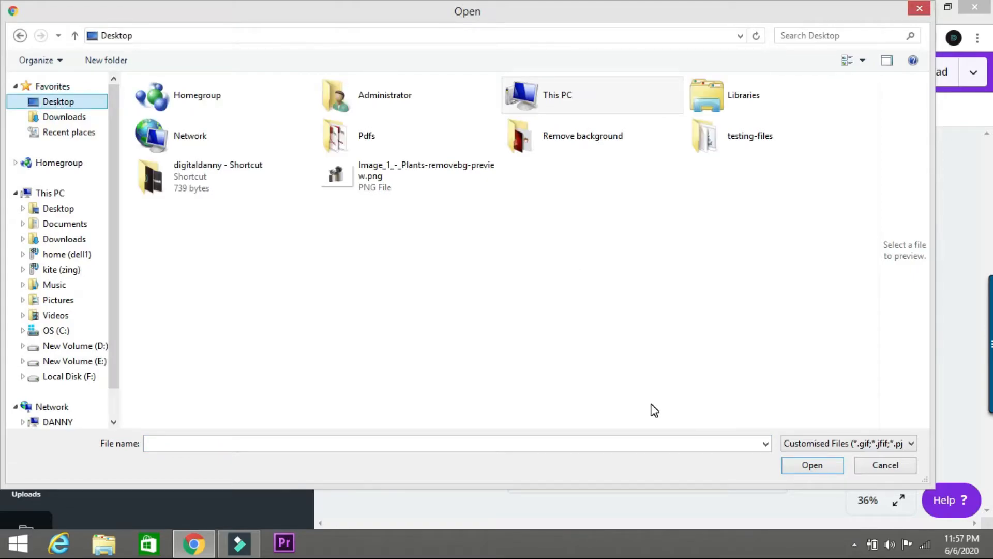
double_click(557, 137)
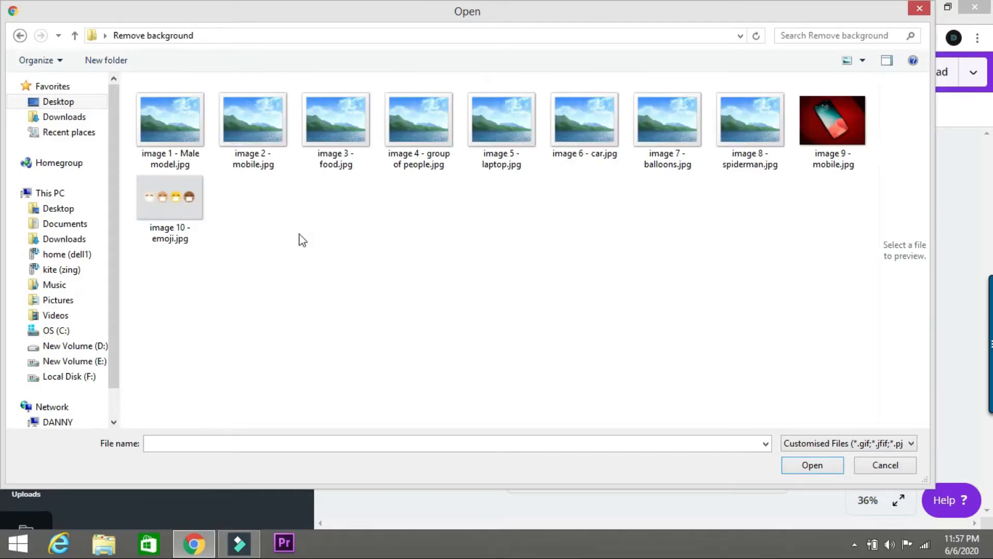
left_click(835, 143)
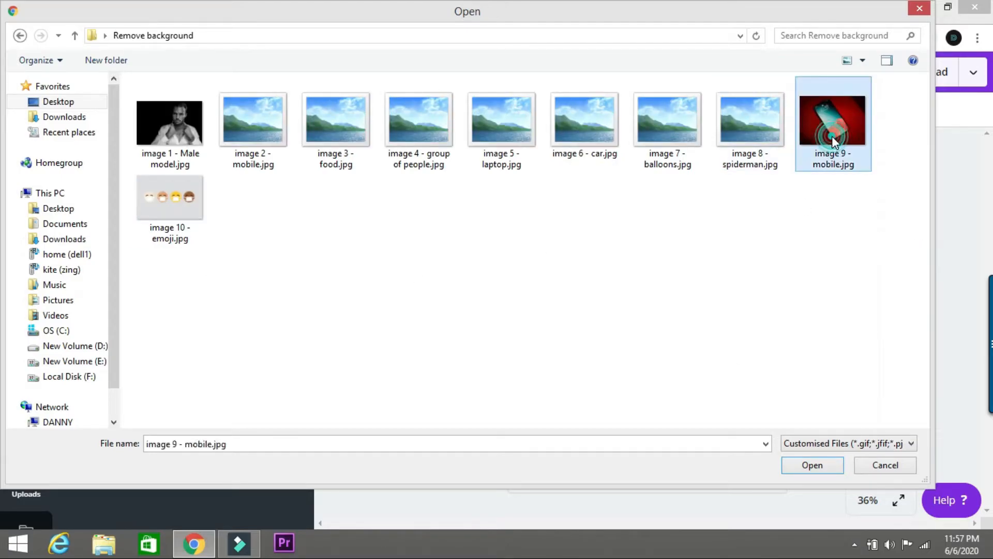
left_click(802, 466)
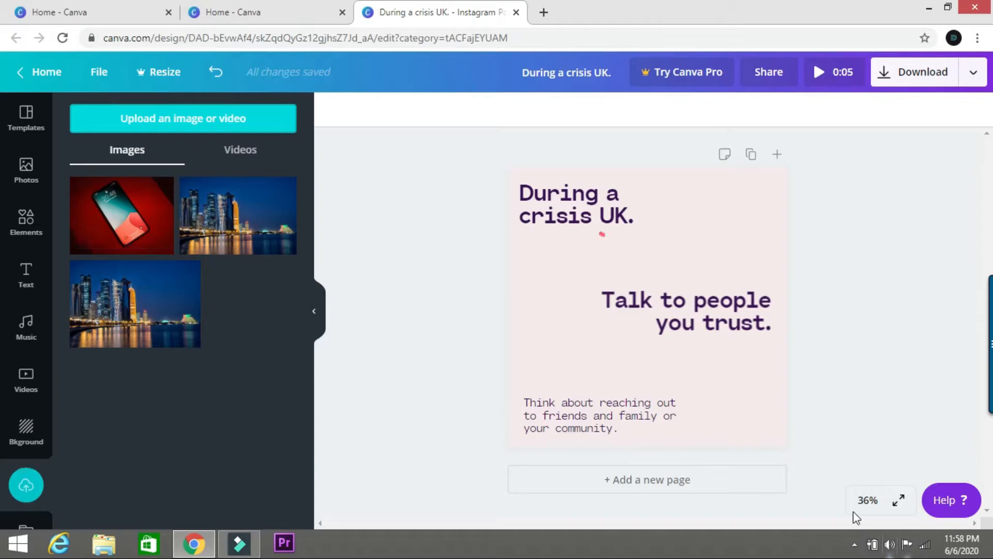
Add the uploaded phone photo to the page, shrink it and place it to the right of the headline.
left_click_drag(153, 238, 667, 356)
left_click_drag(631, 441, 653, 429)
left_click_drag(718, 398, 612, 337)
mouse_move(701, 361)
left_mouse_down()
mouse_move(617, 300)
mouse_move(713, 217)
left_mouse_up()
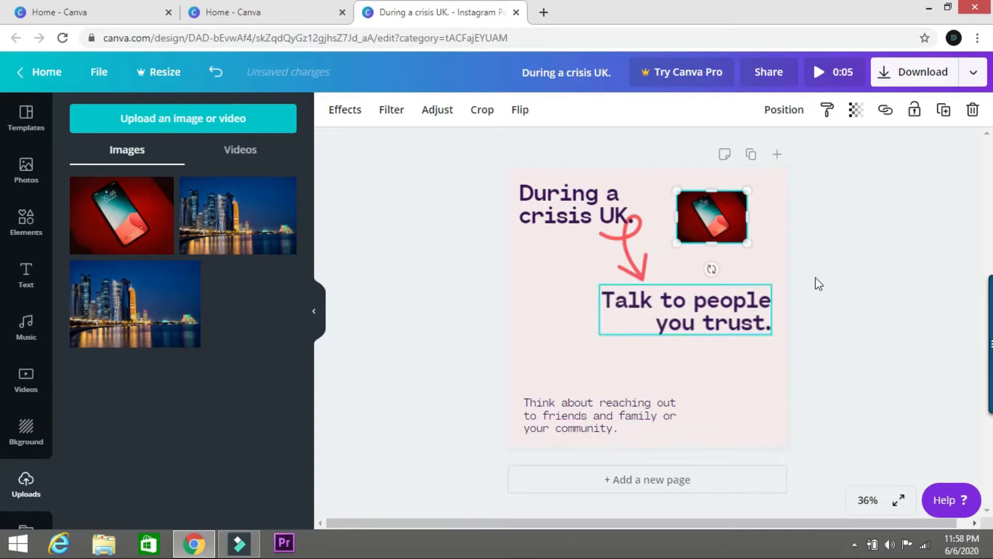
Download the Instagram post as a video and save it to the Desktop as "During a crisis UK..mp4".
left_click(973, 75)
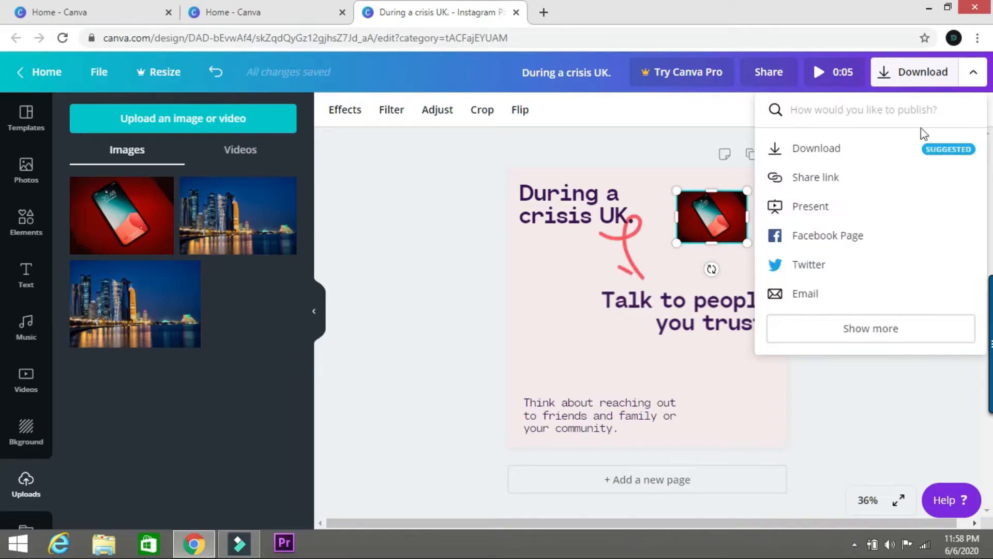
left_click(795, 151)
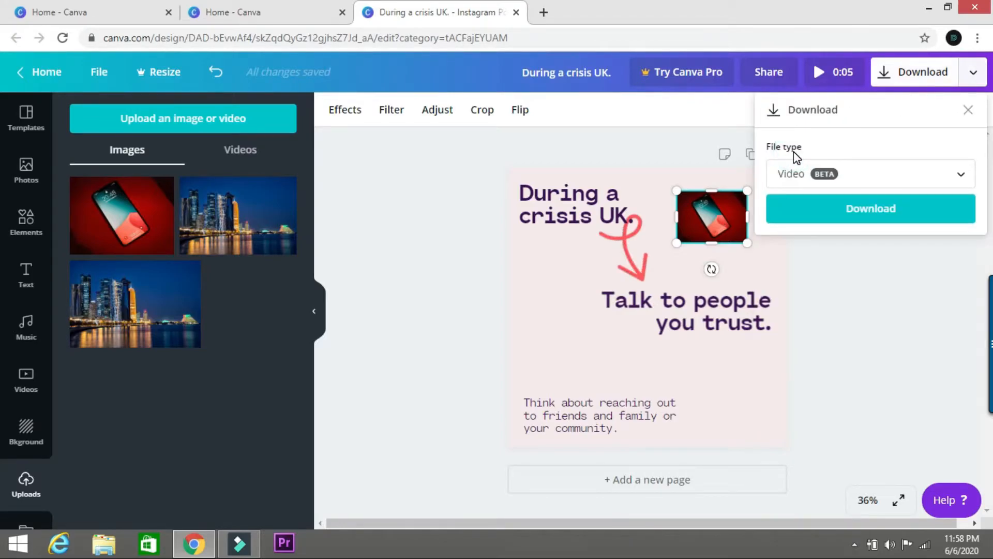
left_click(858, 174)
left_click(891, 357)
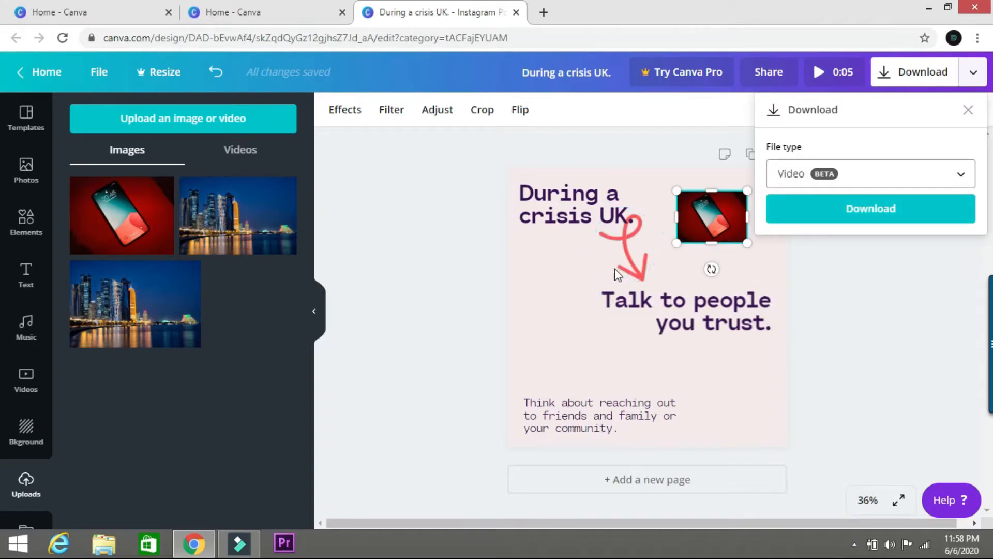
left_click(871, 223)
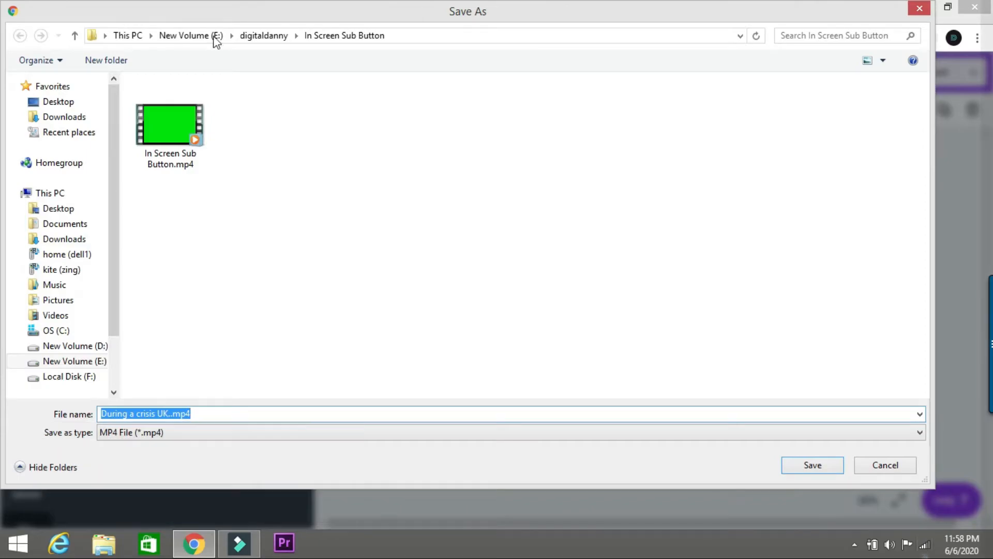
left_click(54, 105)
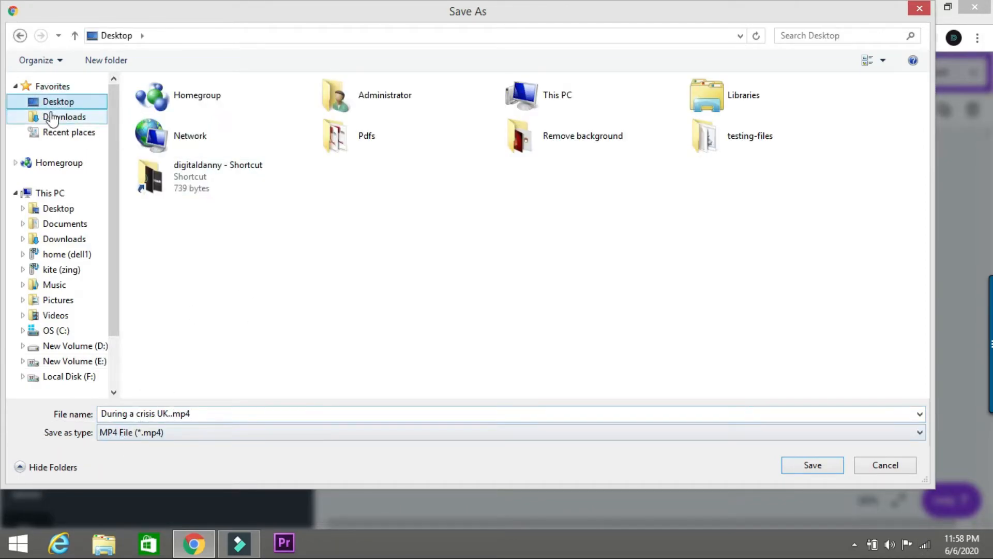
left_click(799, 472)
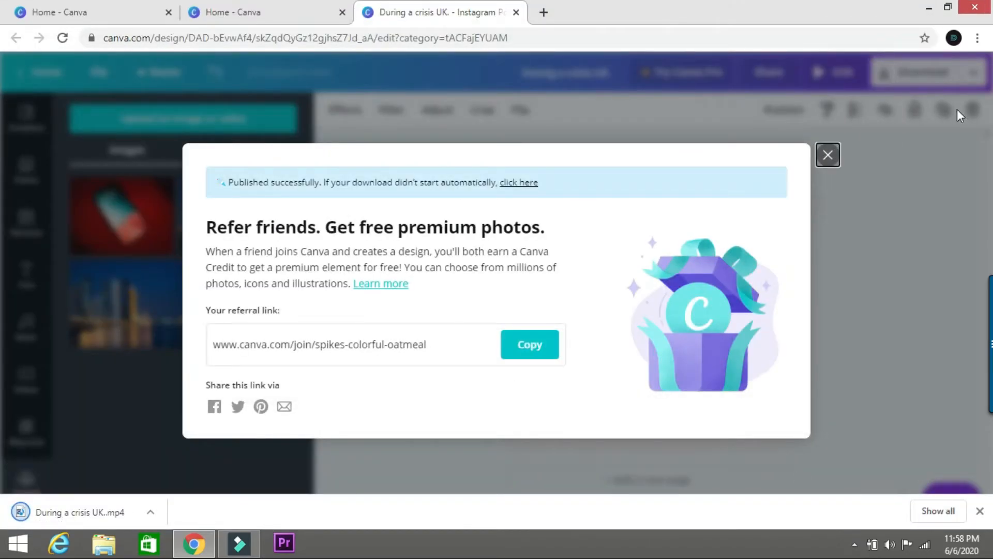
Dismiss the referral offer, play the downloaded video, and close the media player.
left_click(827, 155)
left_click(62, 514)
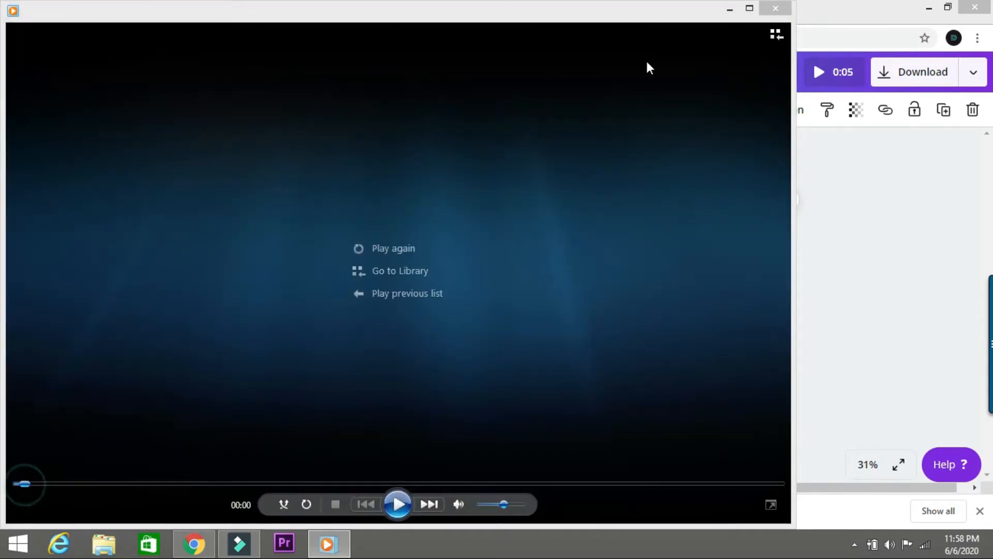
left_click(778, 7)
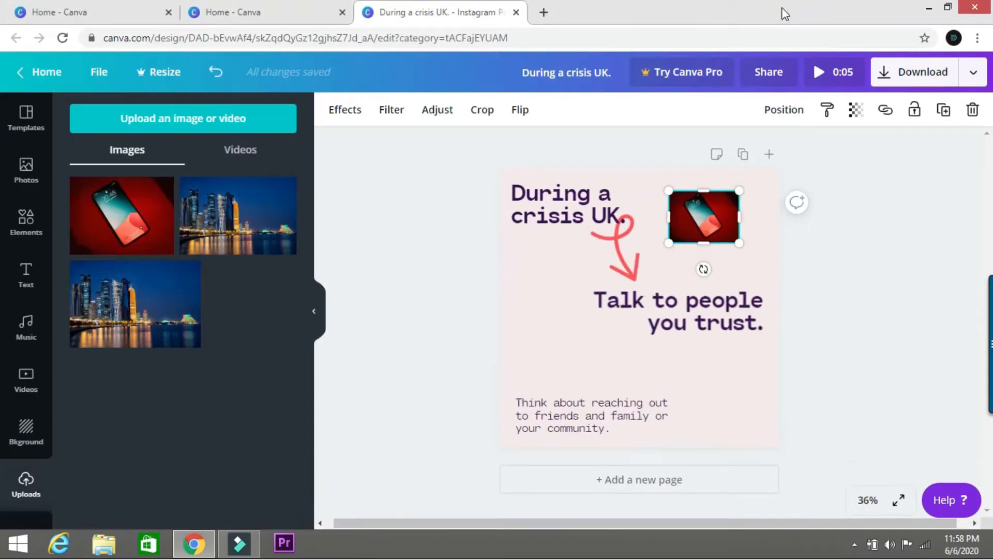
Return to the Canva home page, look through the design types, and start a new "Your Story" design.
left_click(18, 80)
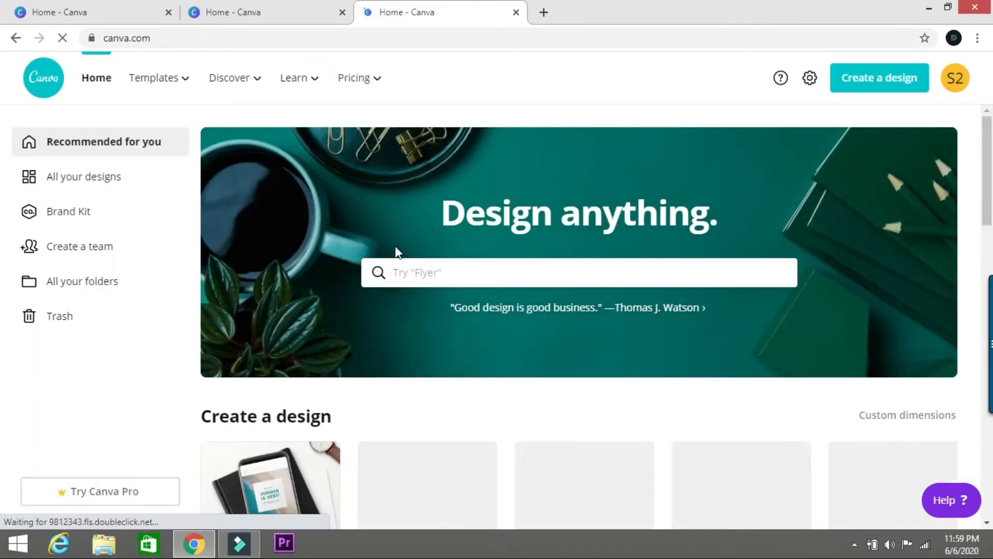
scroll(518, 311, "down", 2)
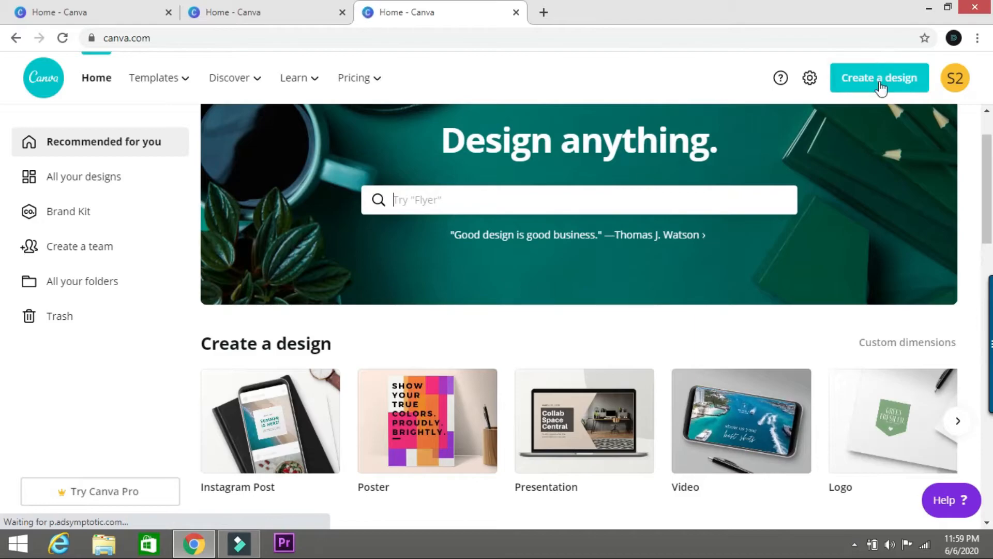
scroll(563, 368, "down", 3)
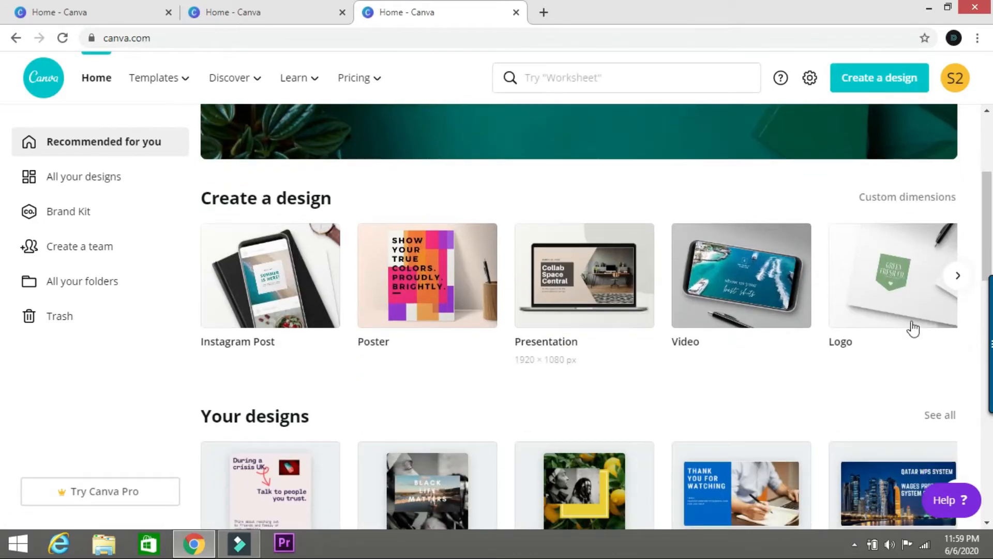
left_click(958, 276)
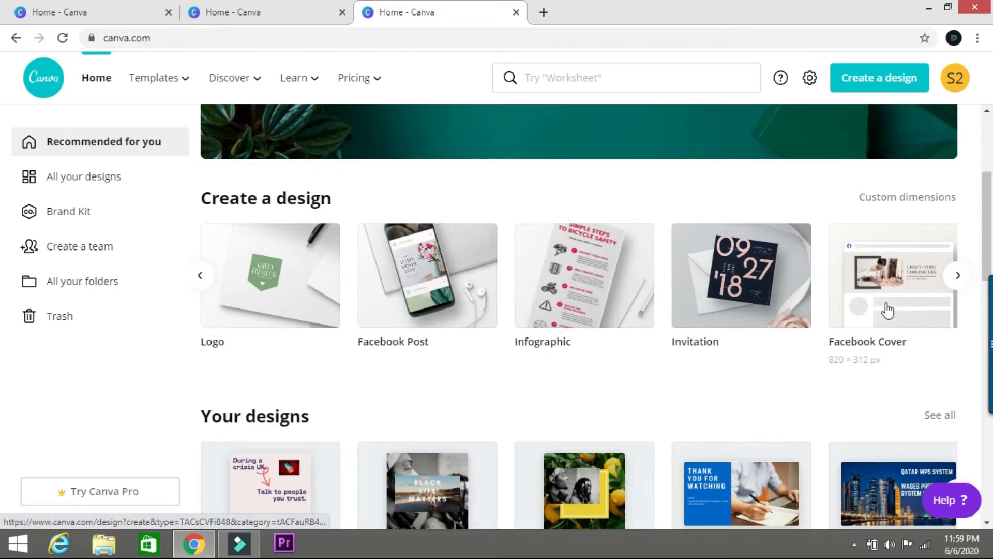
left_click(958, 276)
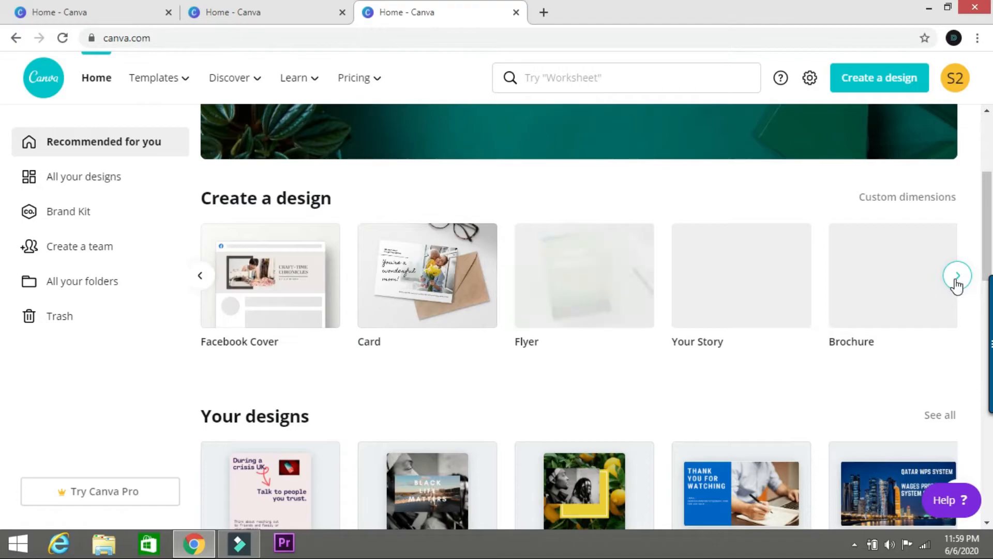
scroll(735, 325, "down", 1)
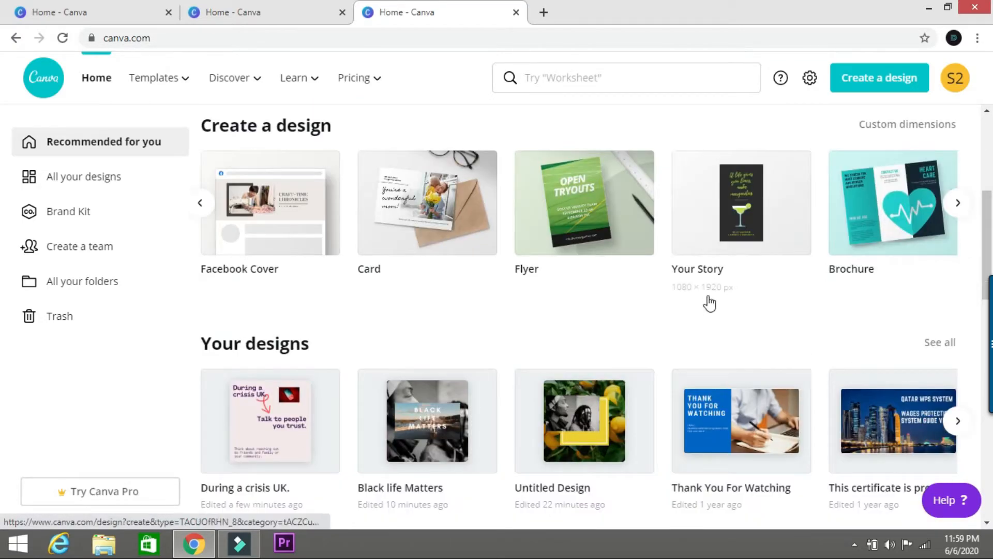
scroll(709, 303, "up", 1)
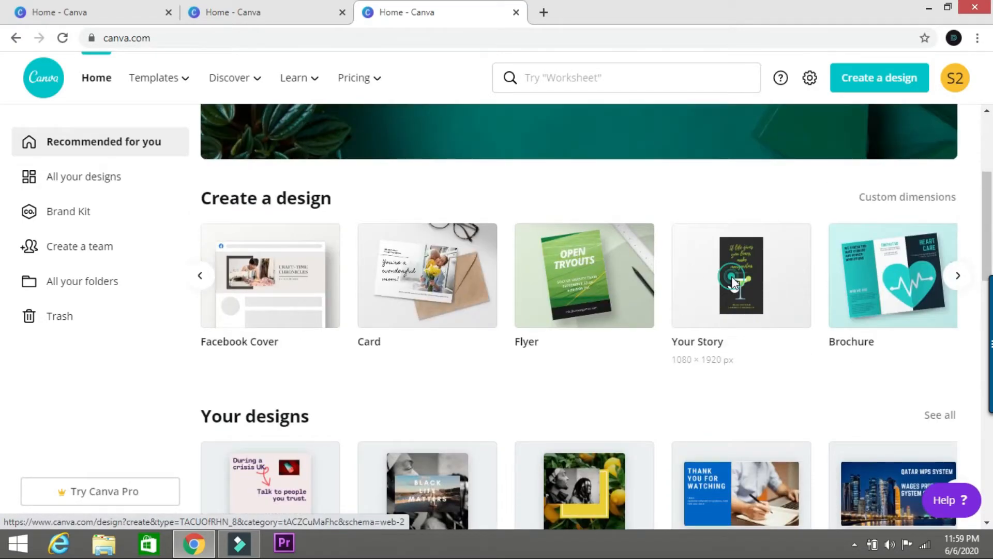
left_click(733, 279)
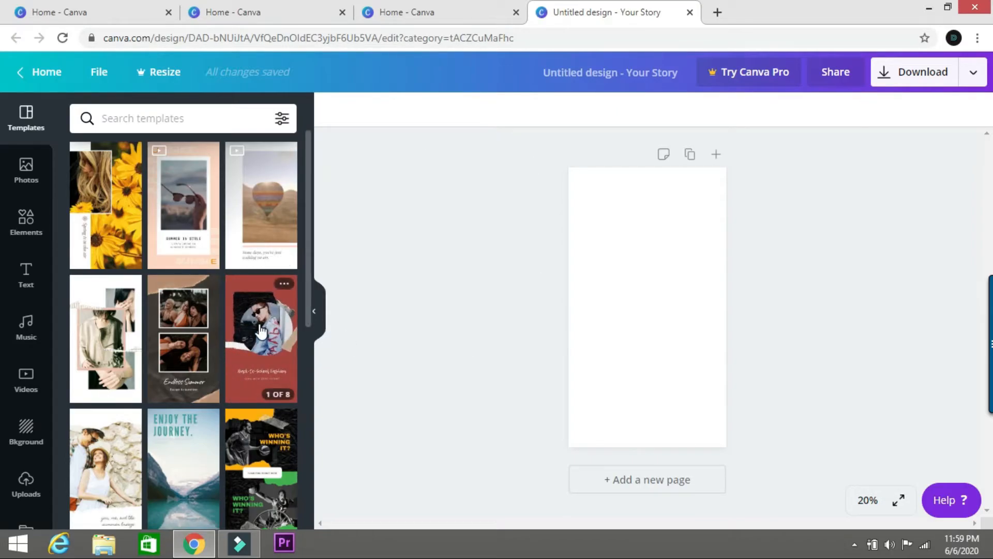
Apply the first page of the "Red Circle Photo Collage Your Story" template and change its background to light blue.
left_click(255, 336)
left_click_drag(115, 317, 661, 357)
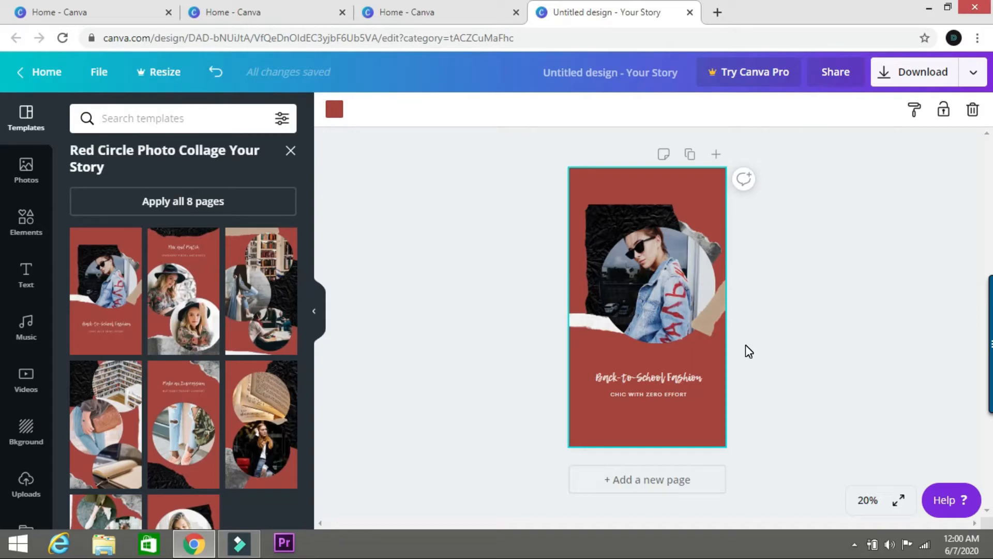
left_click(340, 117)
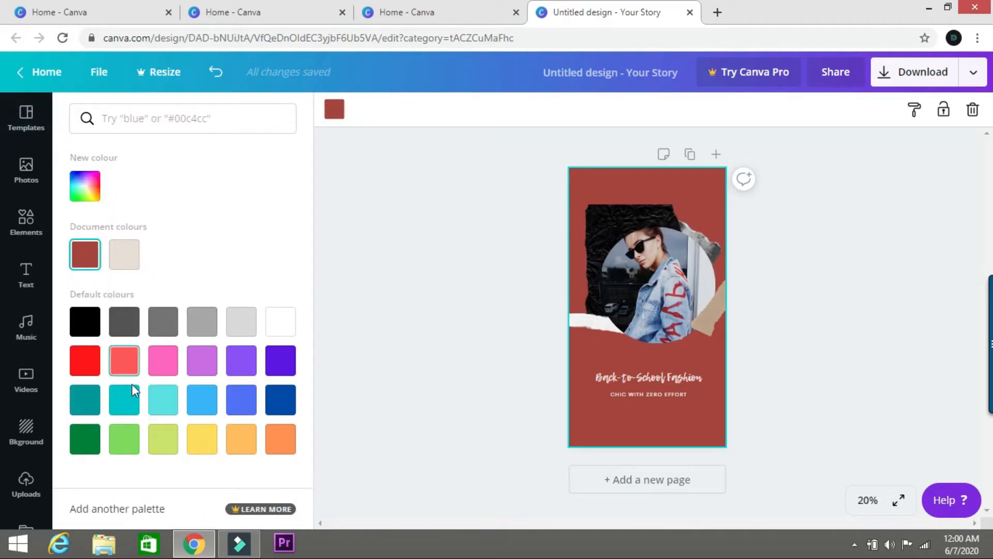
left_click(206, 370)
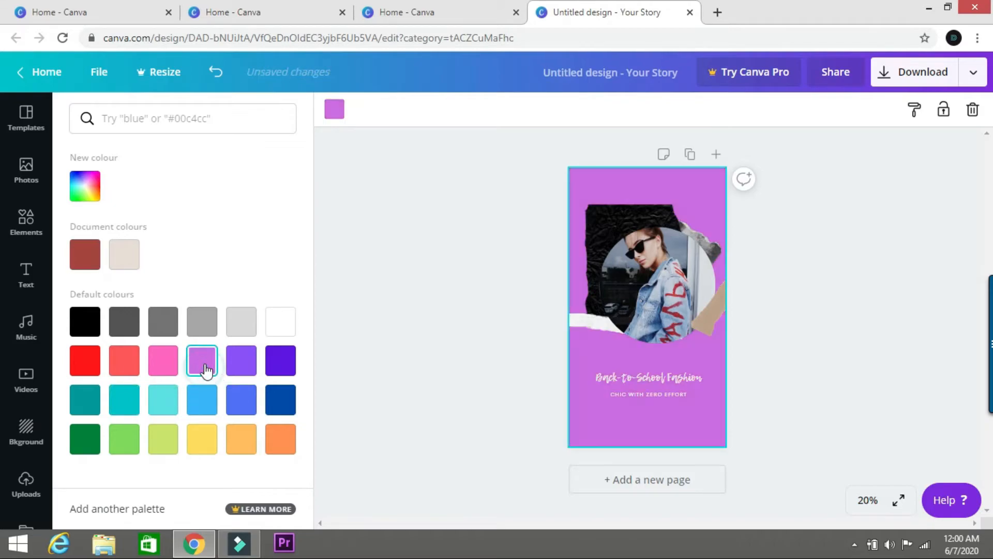
left_click(206, 416)
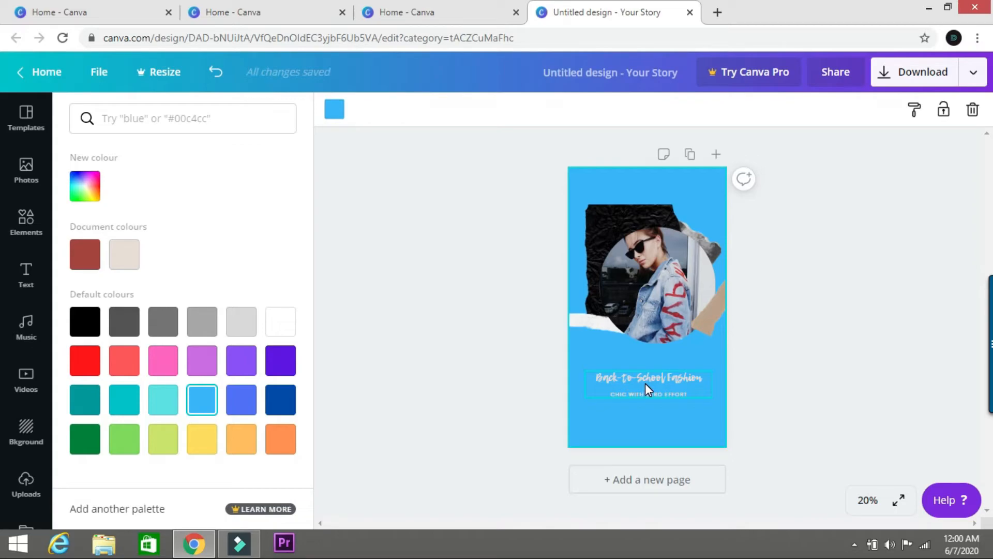
Download the story design as a PNG and save it to the Desktop as "Untitled design.png".
left_click(973, 72)
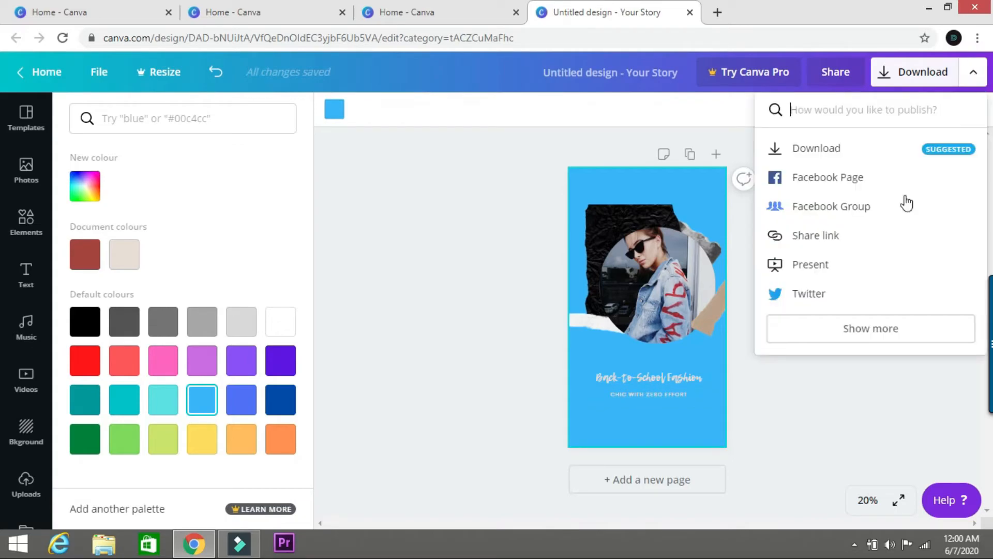
left_click(820, 155)
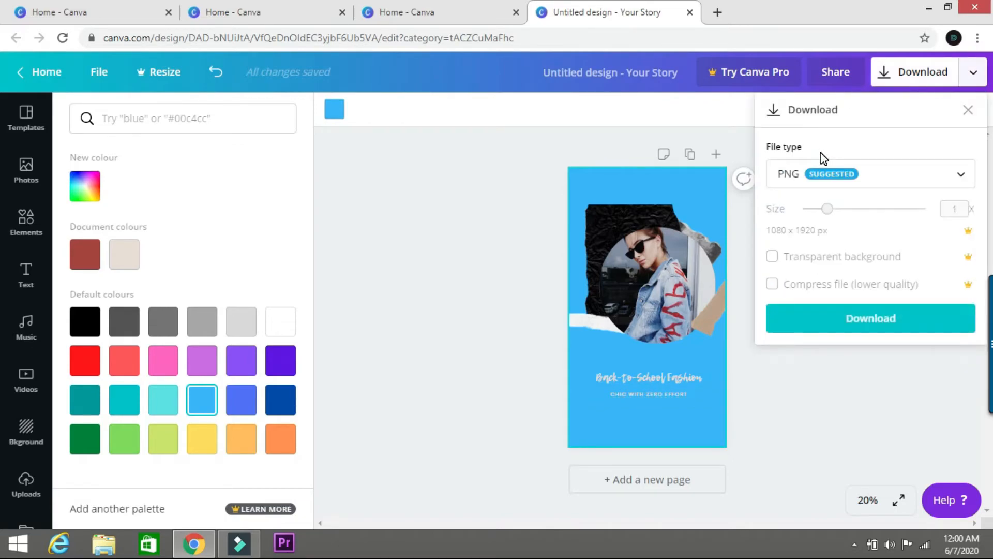
left_click(850, 336)
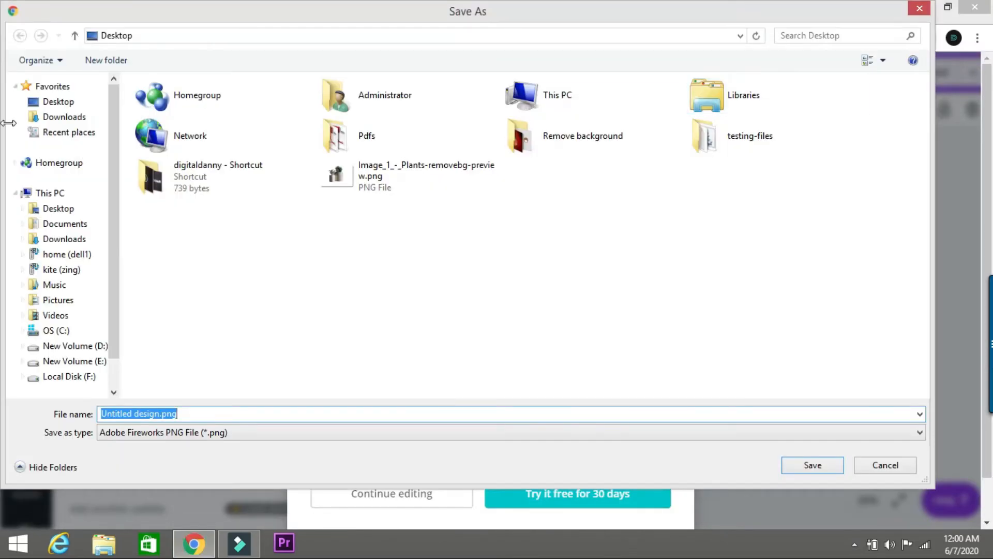
left_click(57, 102)
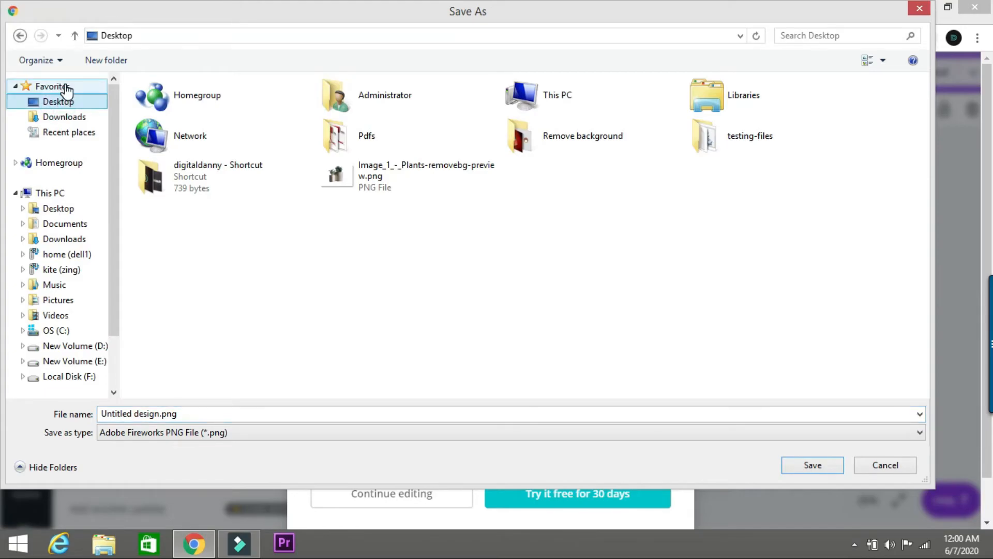
left_click(818, 466)
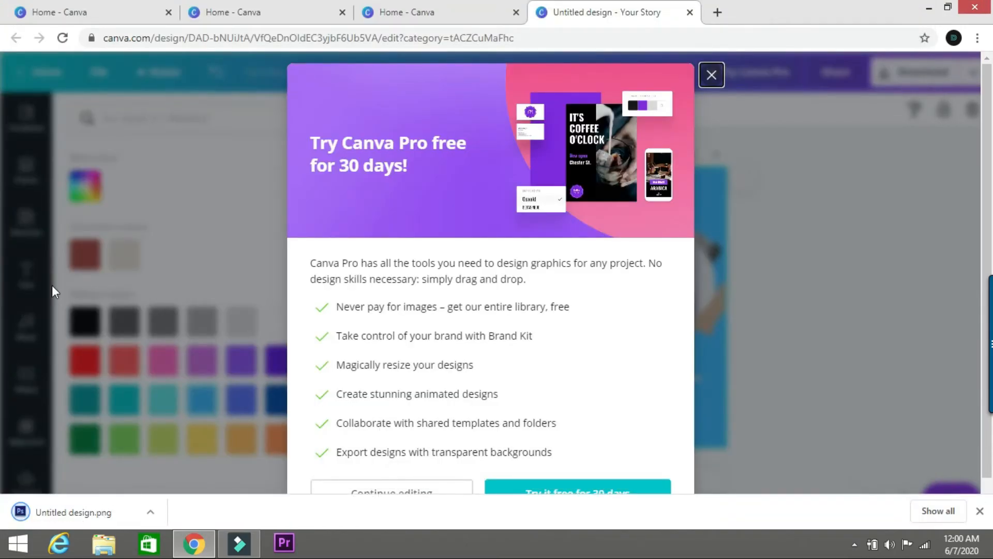
Locate the downloaded "Untitled design.png" in its folder, view it in Google Chrome, and close the image.
left_click(149, 513)
left_click(190, 463)
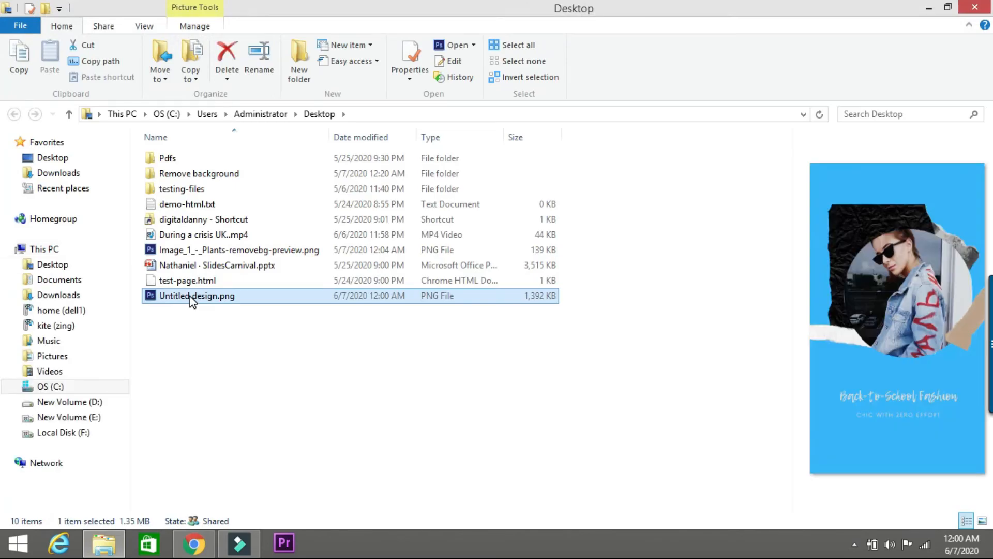
right_click(192, 299)
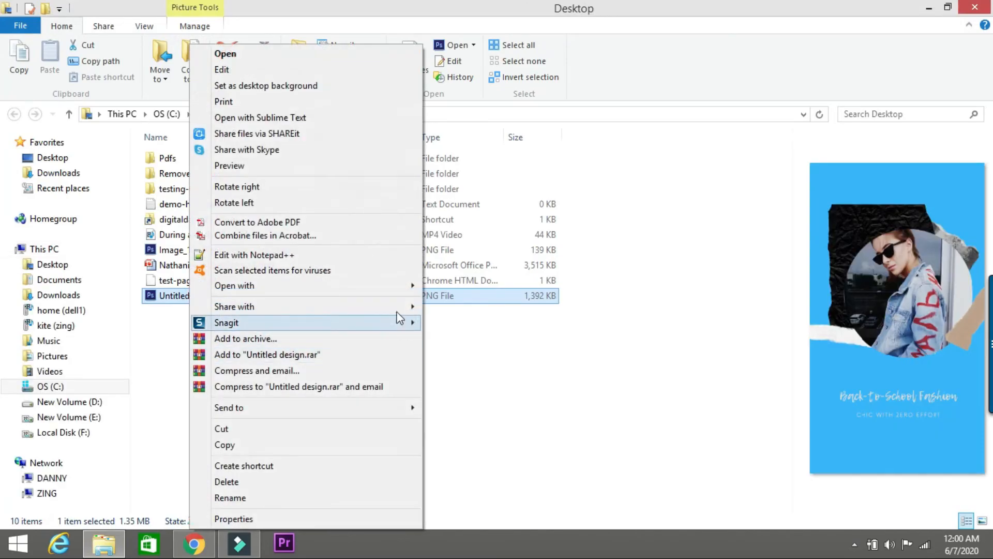
mouse_move(402, 286)
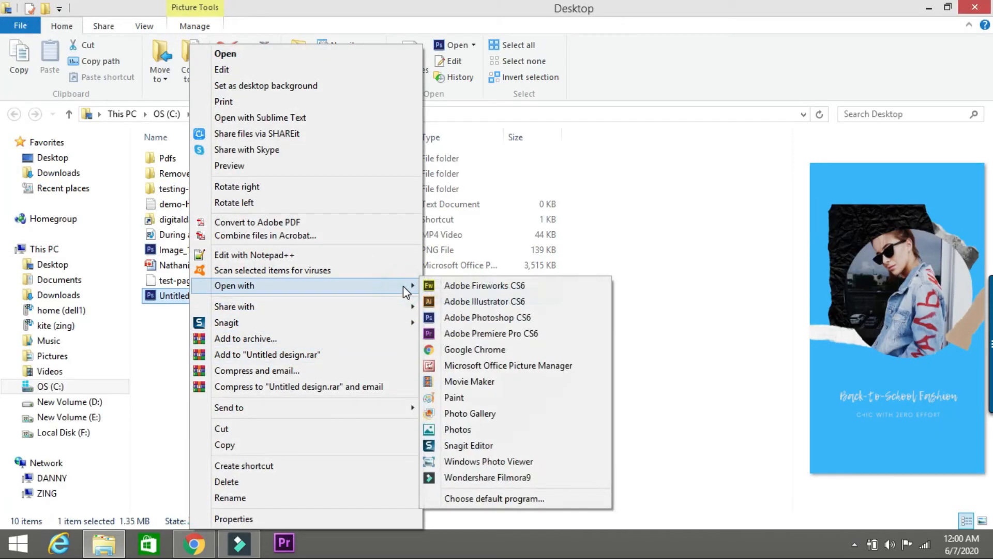
left_click(459, 349)
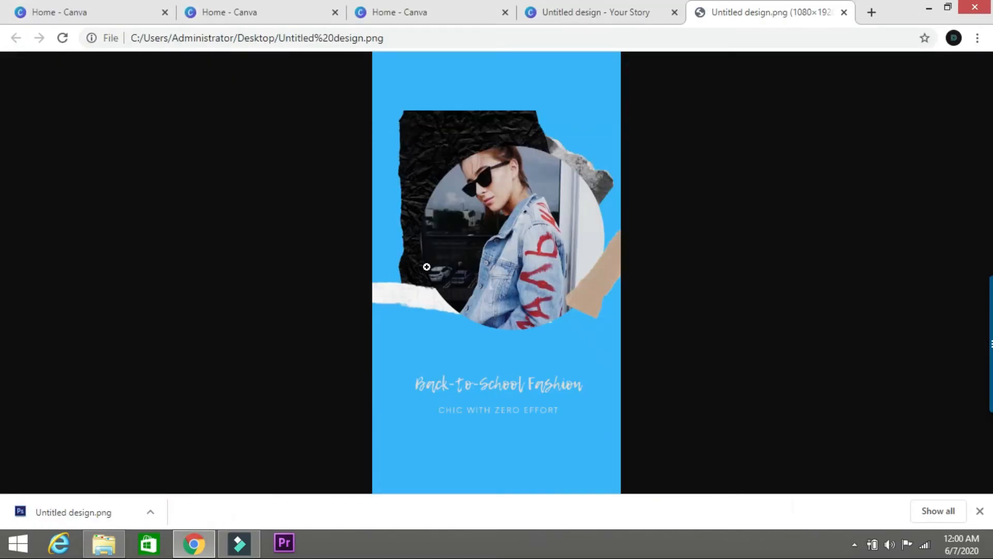
left_click(980, 511)
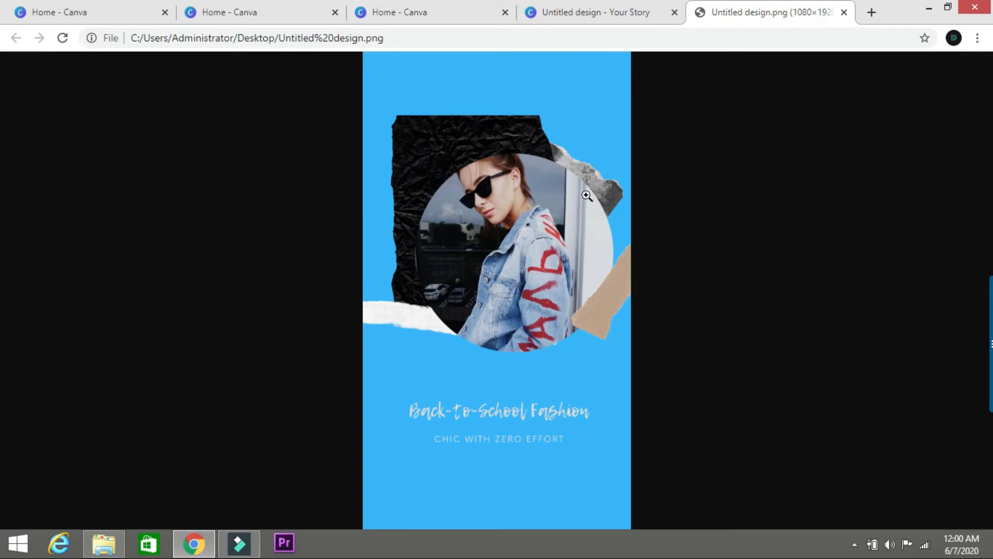
left_click(845, 12)
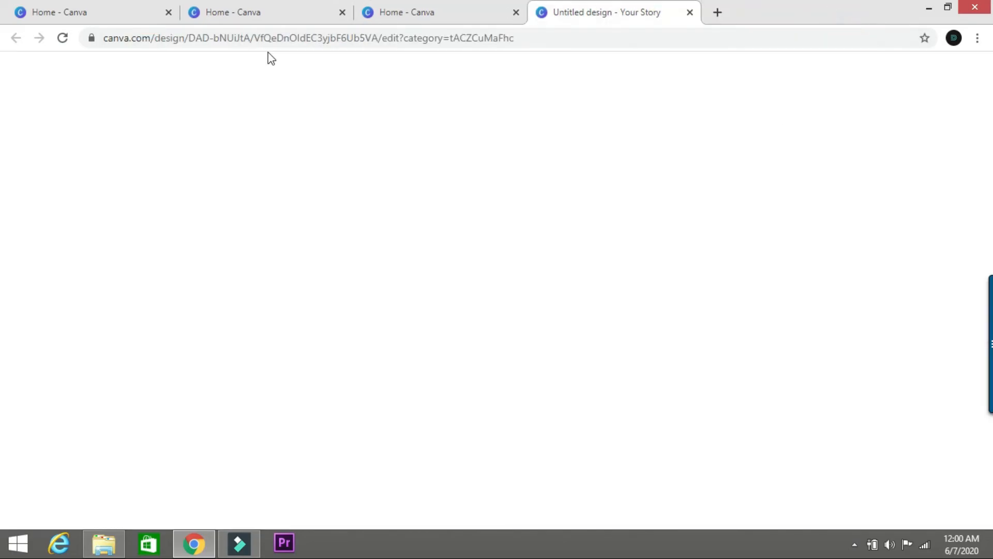
Start a new Certificate design from the Canva home page and close the extra Home and "Your Story" tabs.
left_click(248, 11)
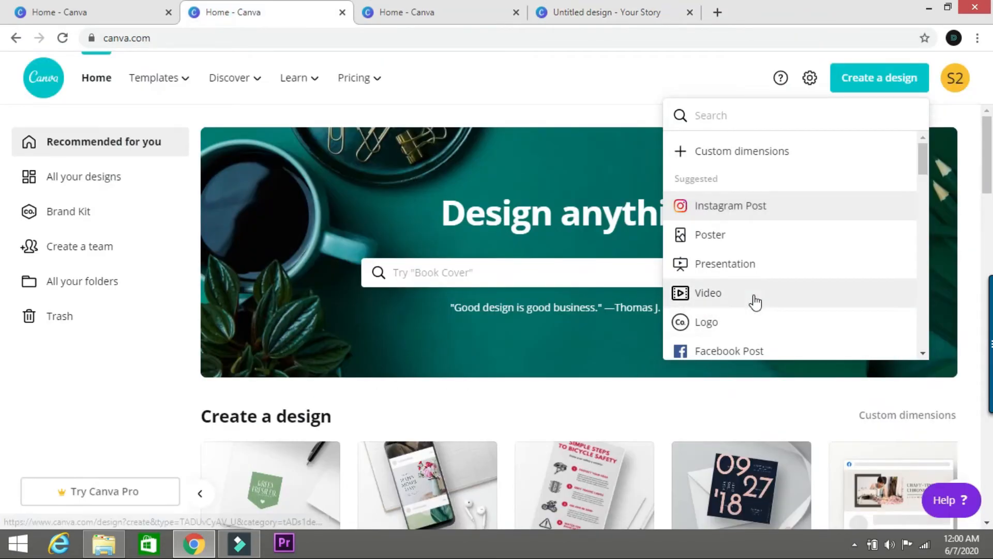
scroll(755, 302, "down", 7)
scroll(755, 302, "down", 3)
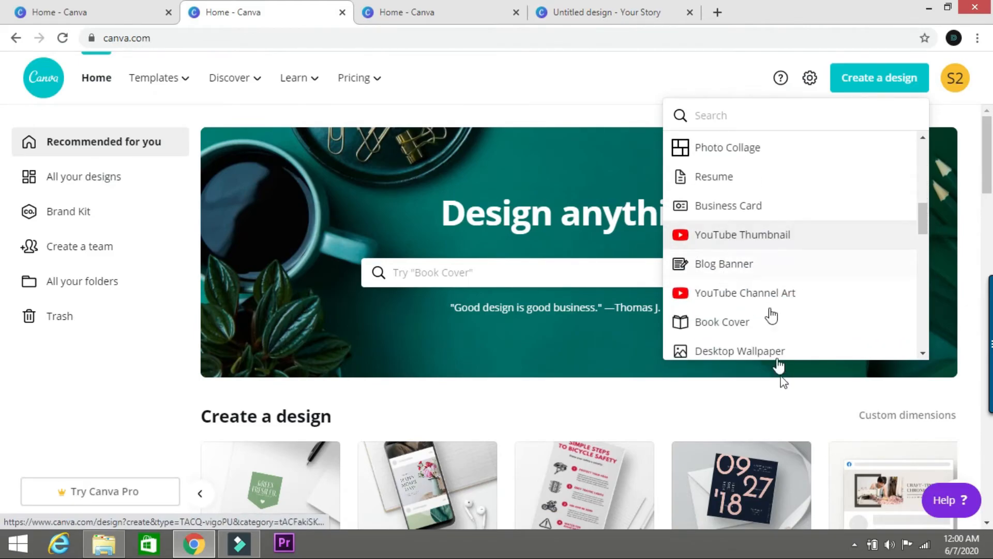
scroll(738, 301, "down", 2)
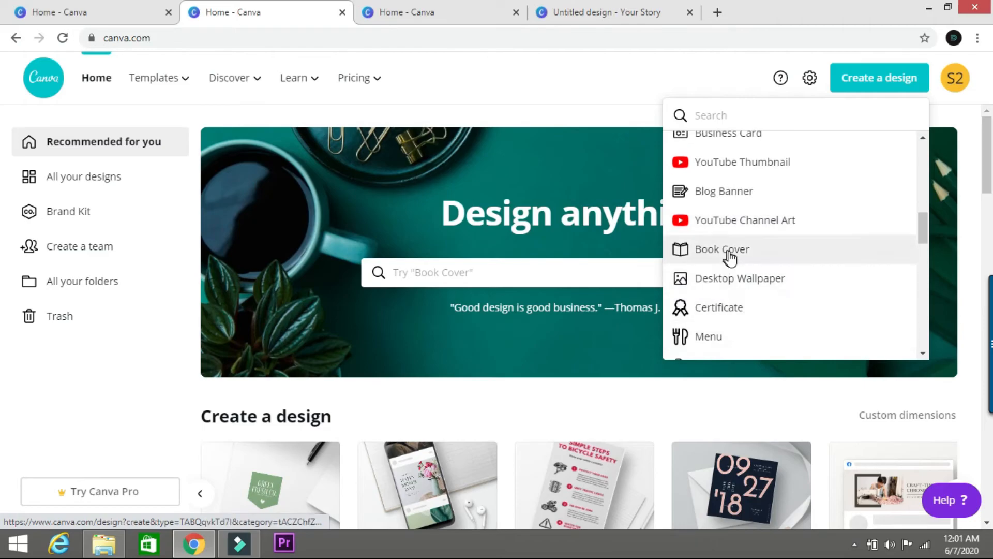
scroll(747, 290, "down", 2)
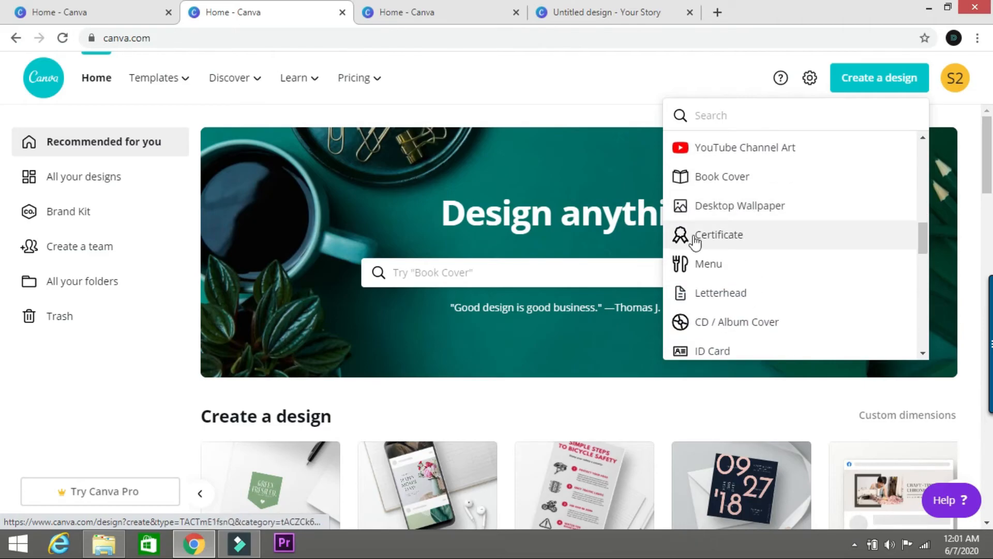
left_click(693, 236)
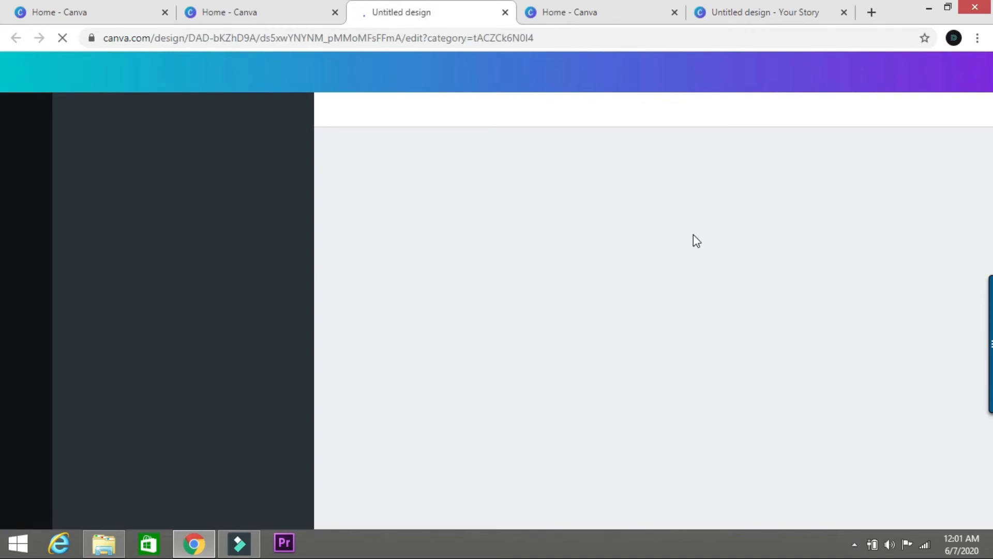
left_click(673, 12)
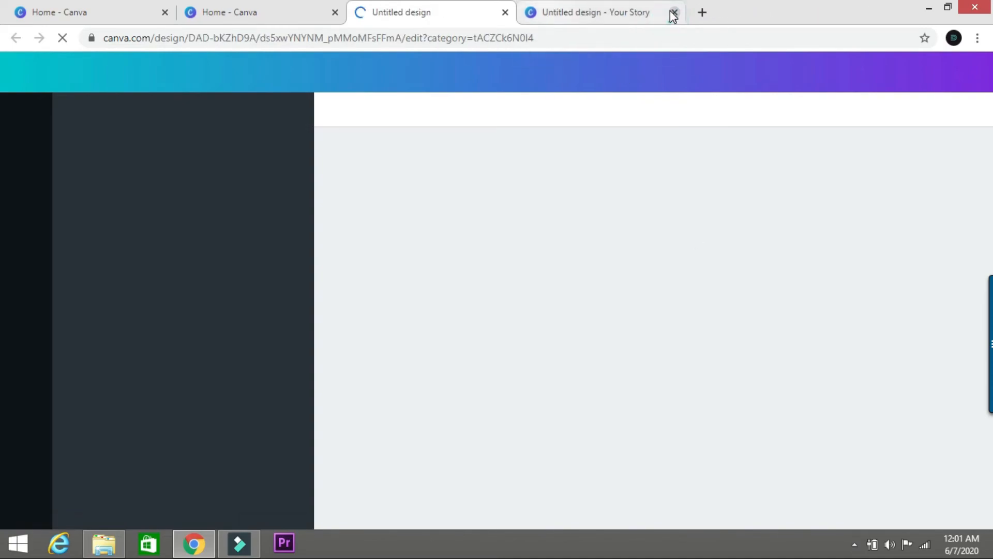
left_click(674, 11)
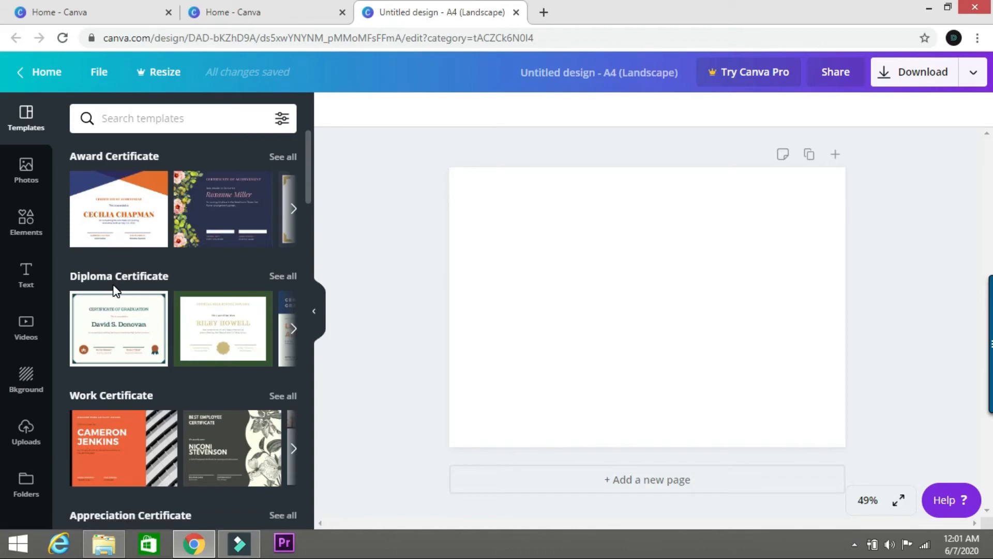
Apply the blue and orange award certificate template and open the recipient's name for editing.
left_click(122, 225)
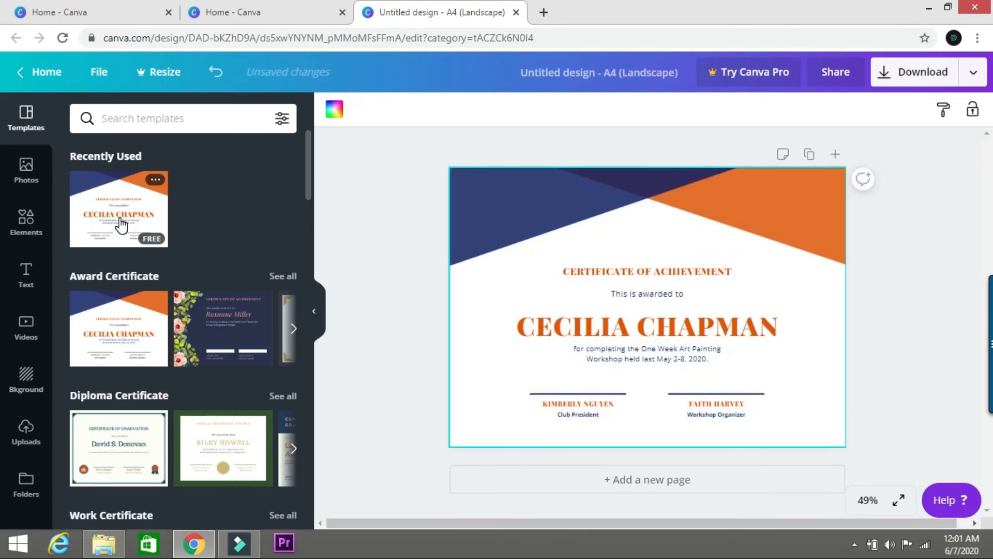
left_click(550, 318)
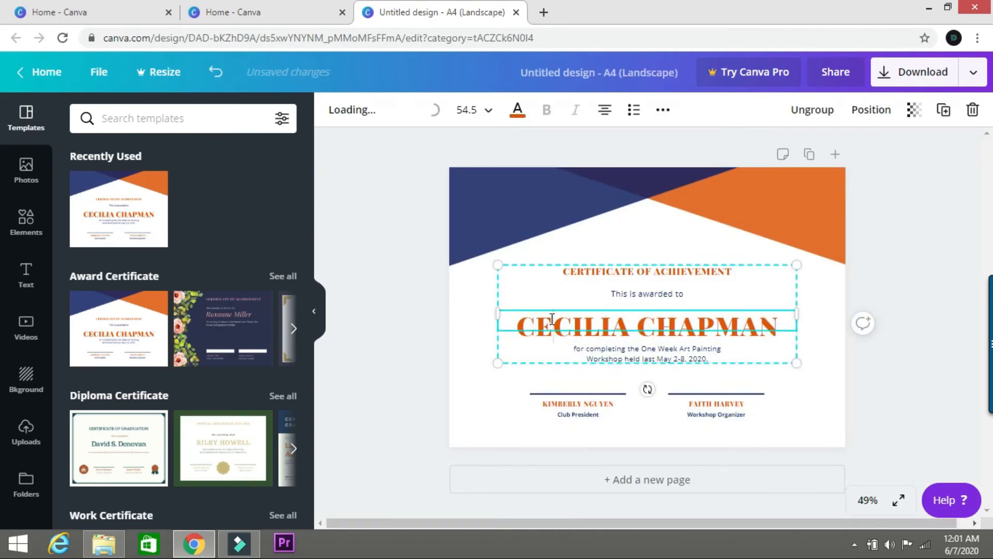